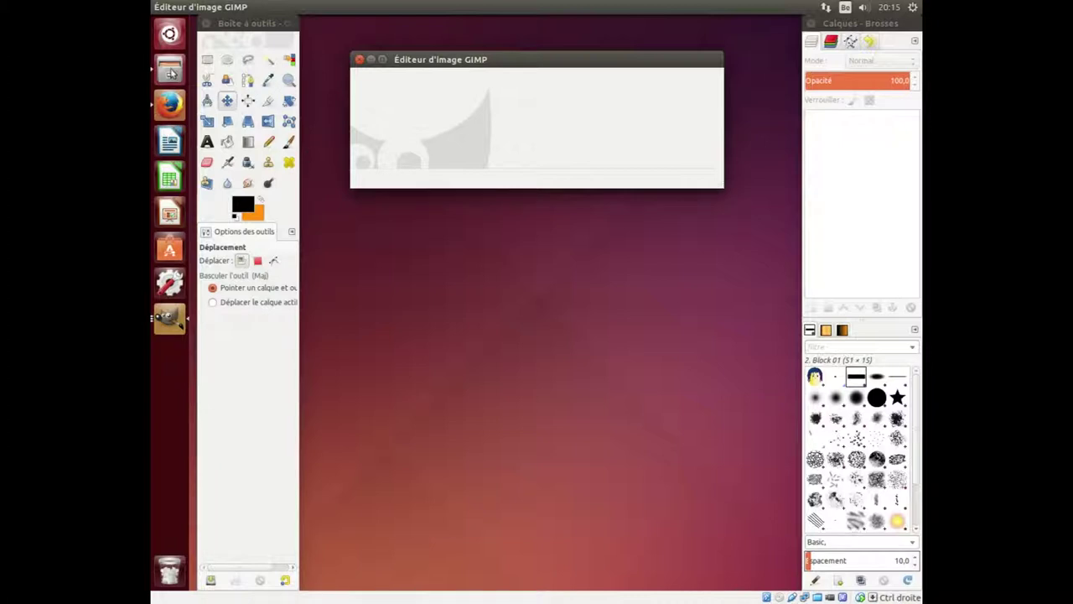
# Drag portrait(1).png from the Downloads folder into GIMP, then close the file manager.
pyautogui.click(170, 70)
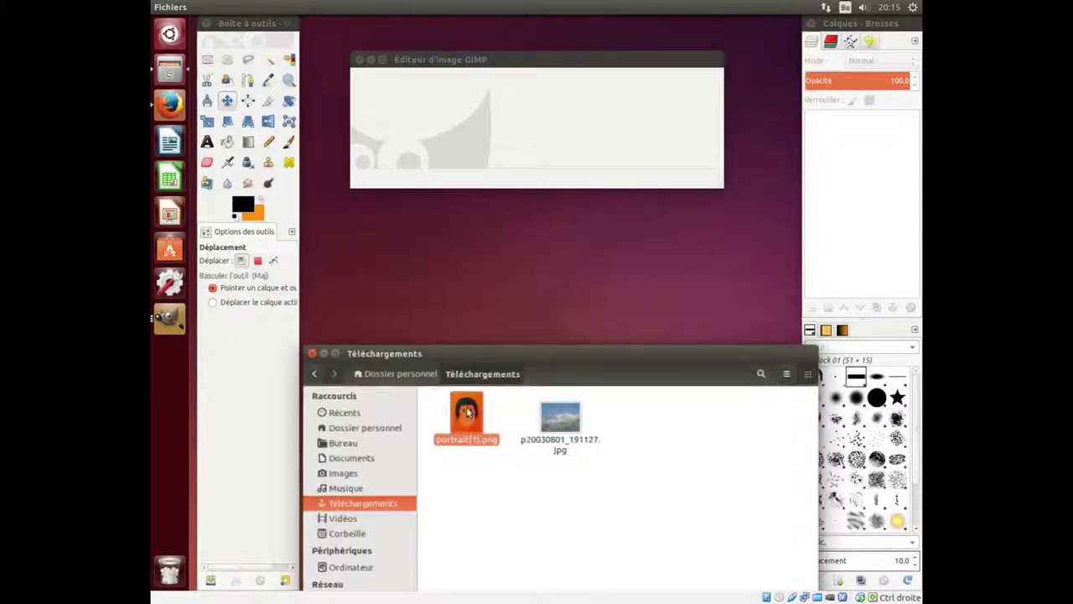
pyautogui.moveTo(468, 416)
pyautogui.mouseDown()
pyautogui.moveTo(593, 195)
pyautogui.moveTo(572, 124)
pyautogui.mouseUp()
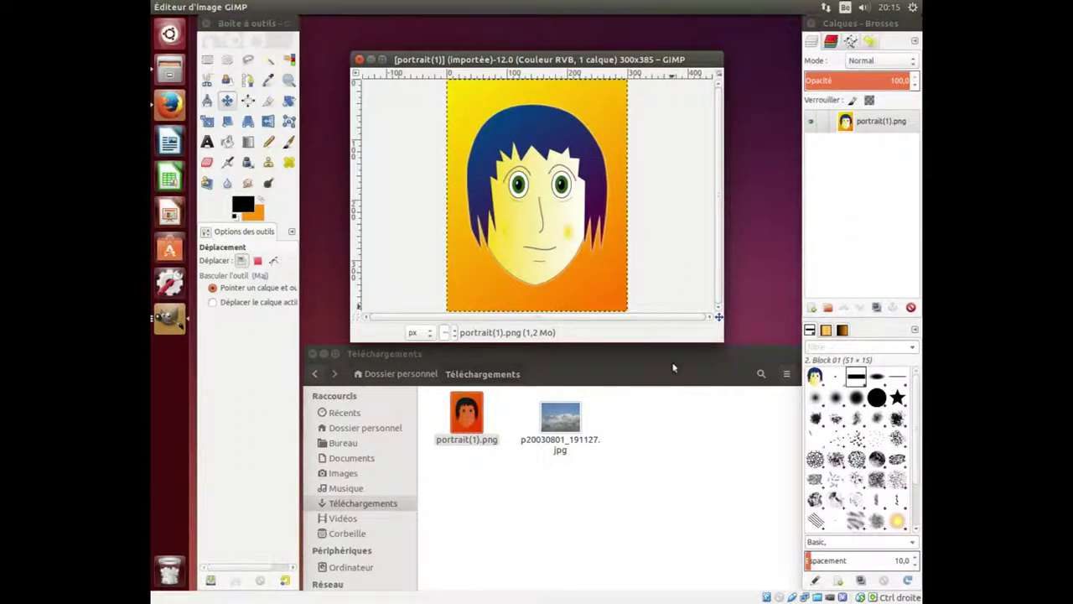
pyautogui.click(319, 353)
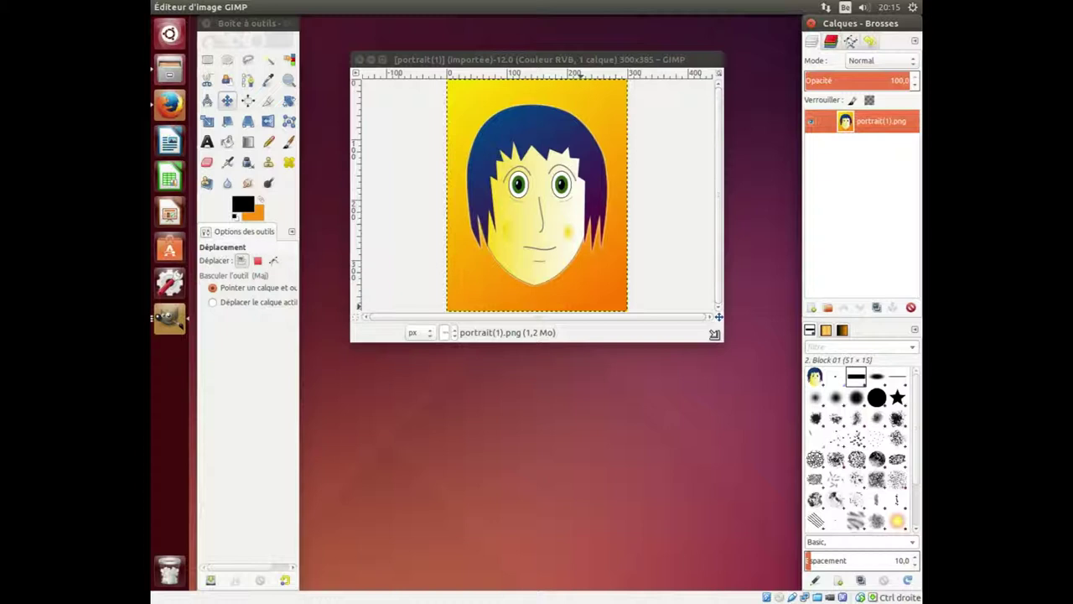
# Stretch the portrait's image window to full height and zoom in one step.
pyautogui.moveTo(722, 342); pyautogui.dragTo(726, 345)
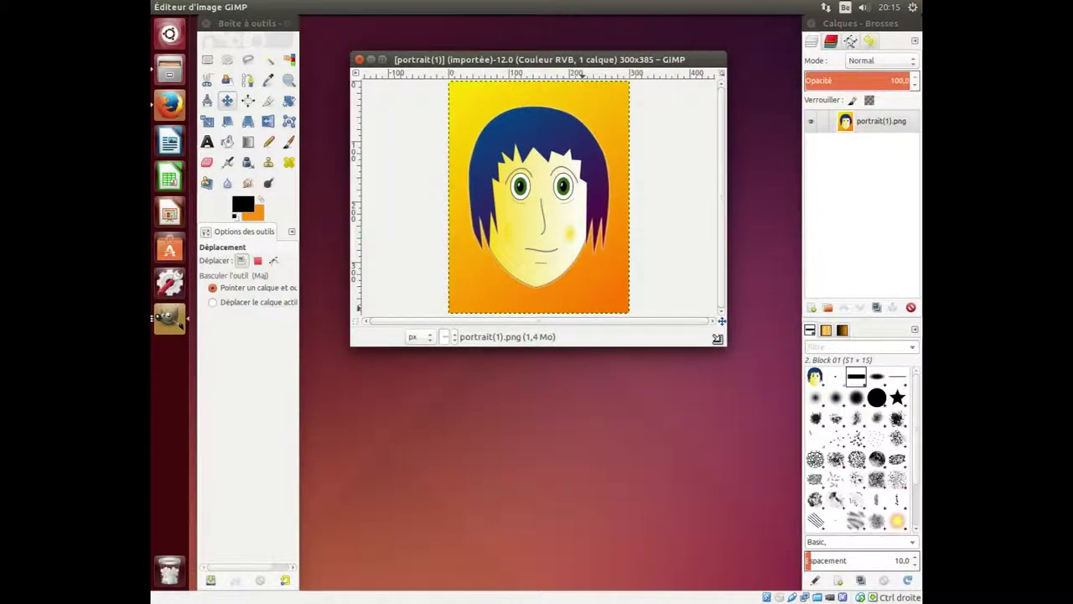
pyautogui.moveTo(718, 339); pyautogui.dragTo(731, 452)
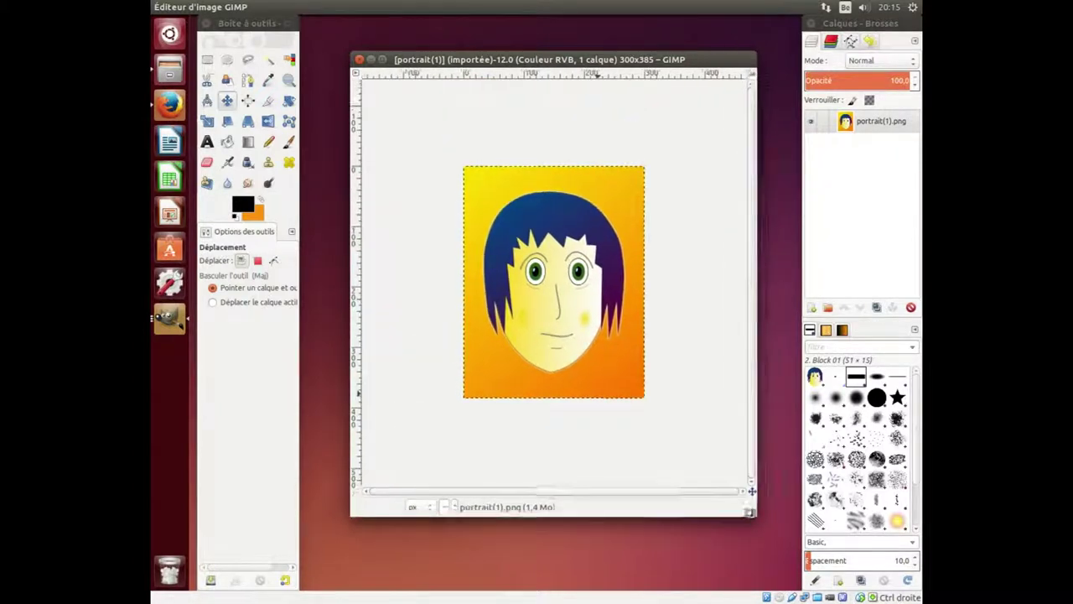
pyautogui.moveTo(731, 452); pyautogui.dragTo(778, 570)
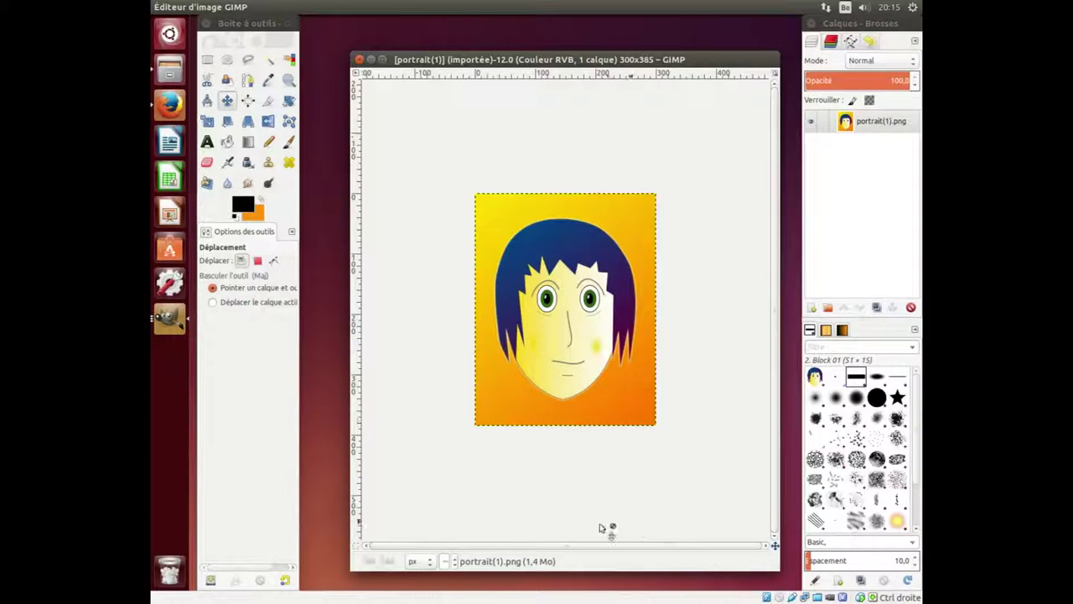
pyautogui.press('+')
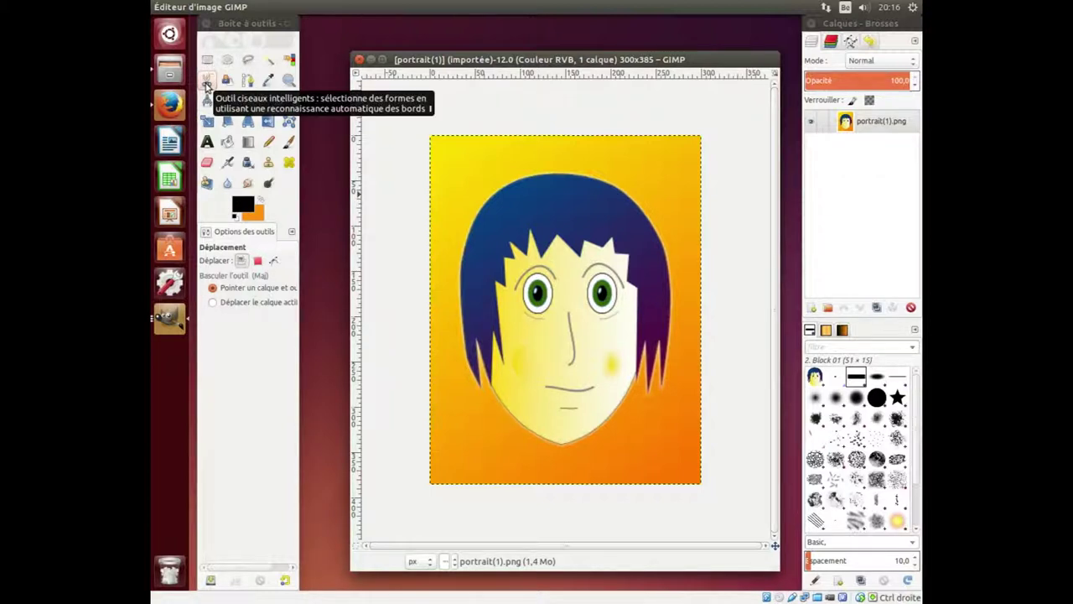
# With Intelligent Scissors, place points from the hair's crown down its upper-left edge.
pyautogui.click(207, 85)
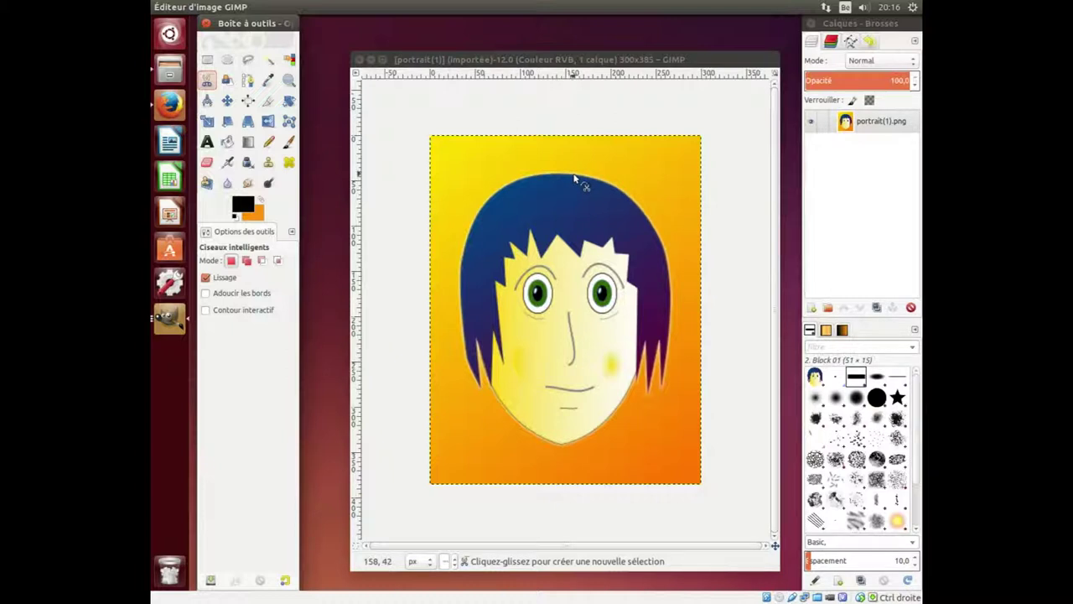
pyautogui.click(574, 177)
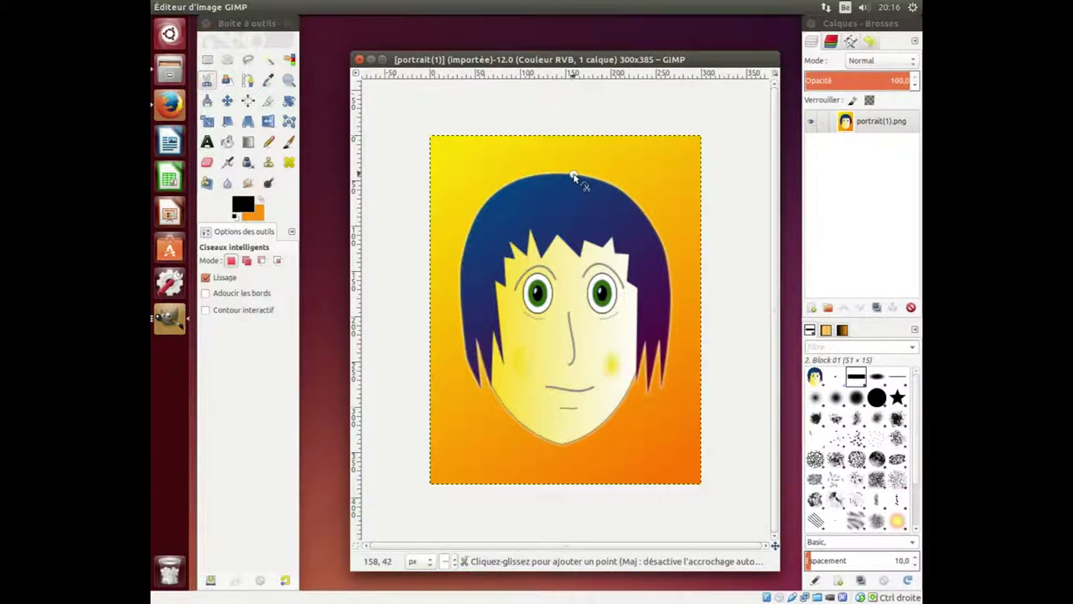
pyautogui.click(530, 176)
pyautogui.click(491, 194)
pyautogui.click(466, 234)
pyautogui.click(461, 313)
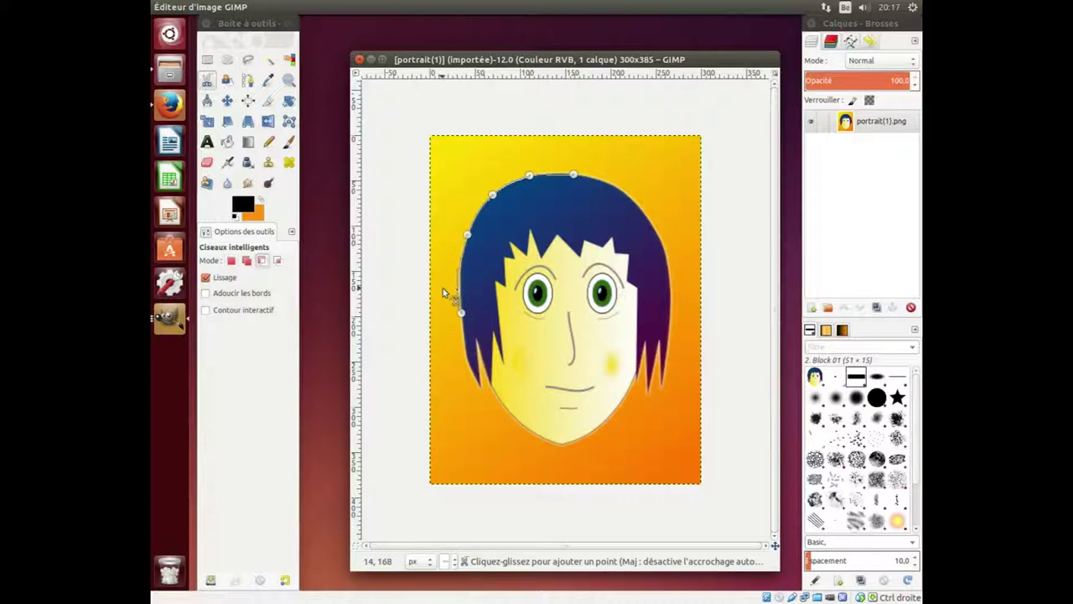
# Zoom in twice and add scissors points hugging the lower left hair edge.
pyautogui.press('+')
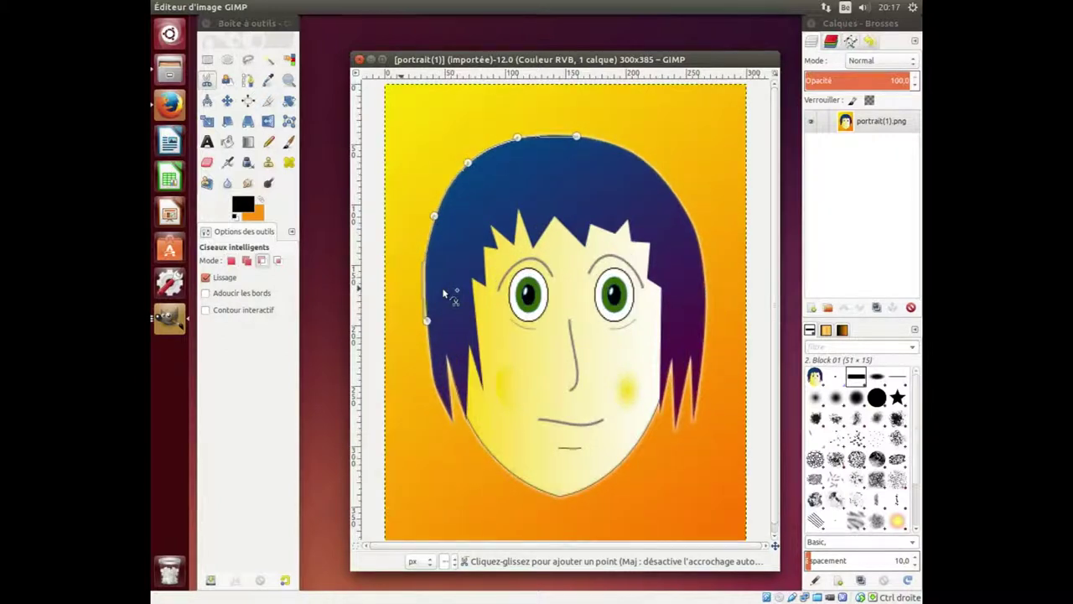
pyautogui.press('+')
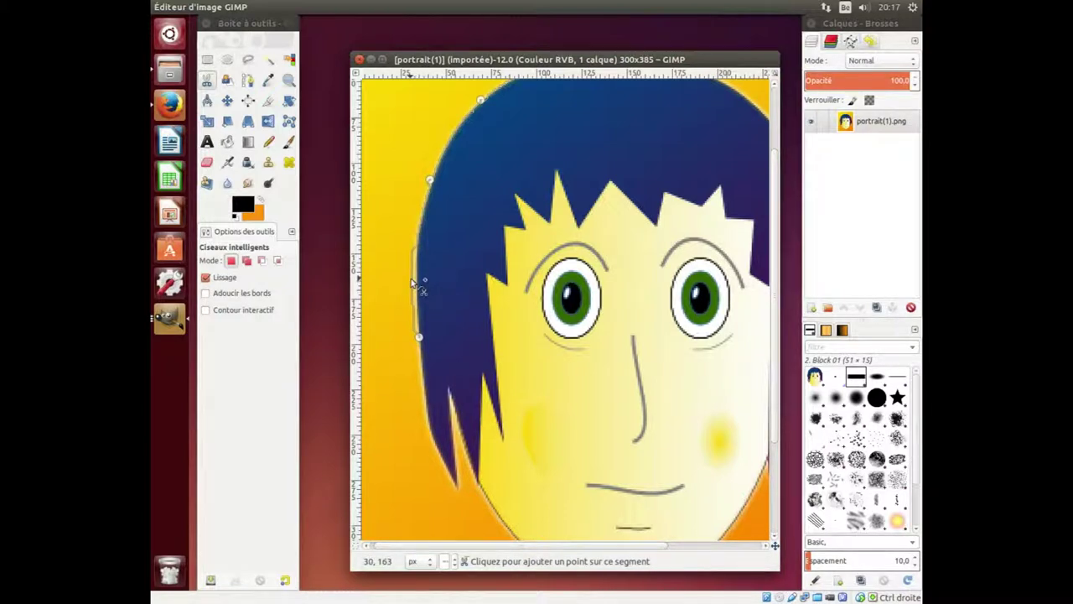
pyautogui.click(414, 283)
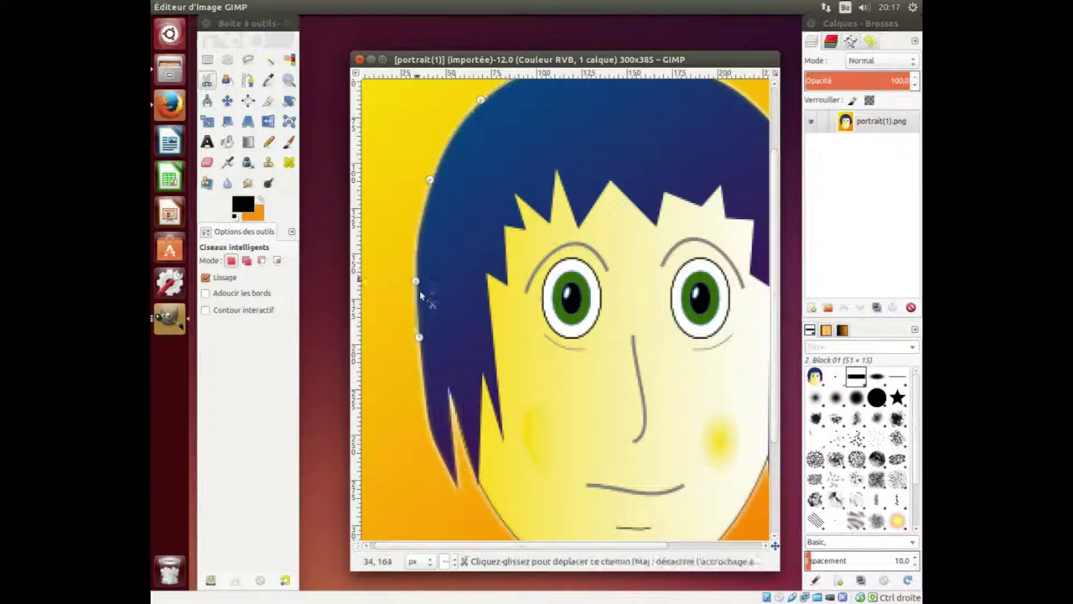
pyautogui.click(421, 377)
pyautogui.click(427, 417)
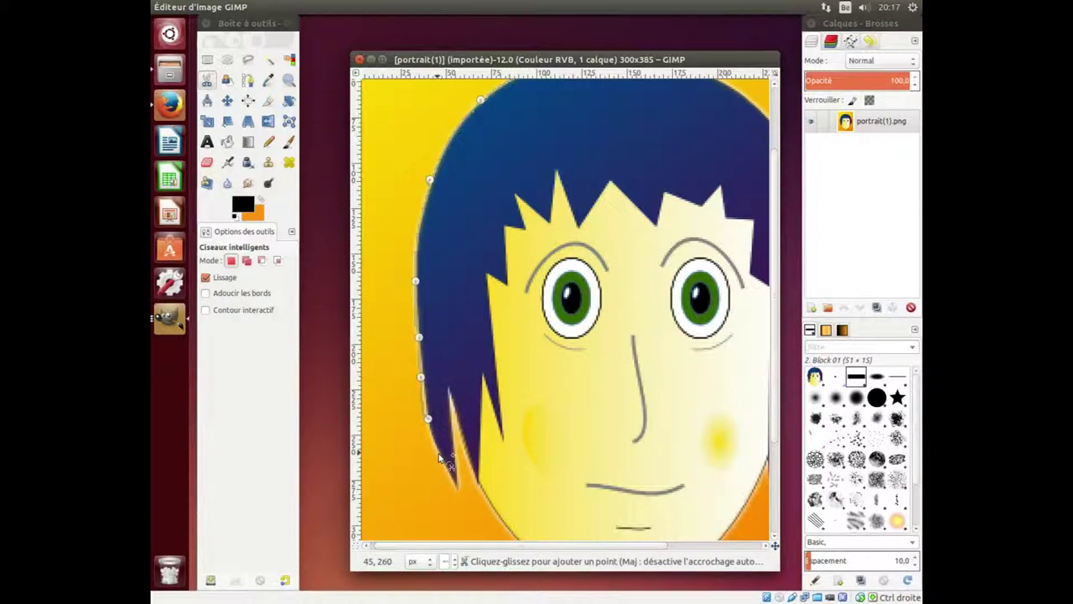
pyautogui.click(425, 397)
# Trace around the pointed left hair strand and down the face edge toward the chin.
pyautogui.click(438, 453)
pyautogui.click(459, 493)
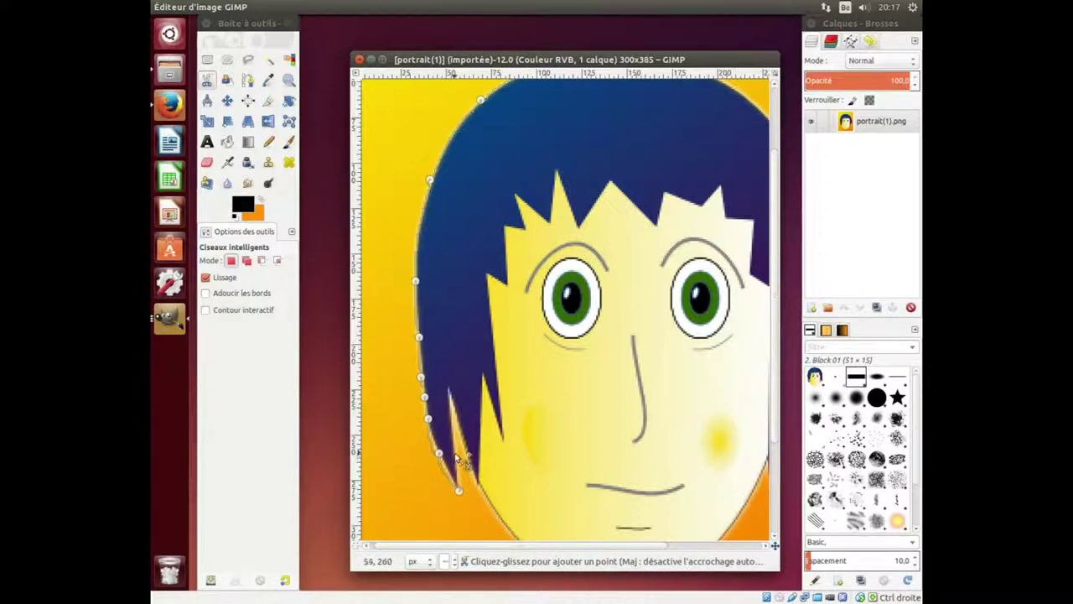
pyautogui.click(455, 454)
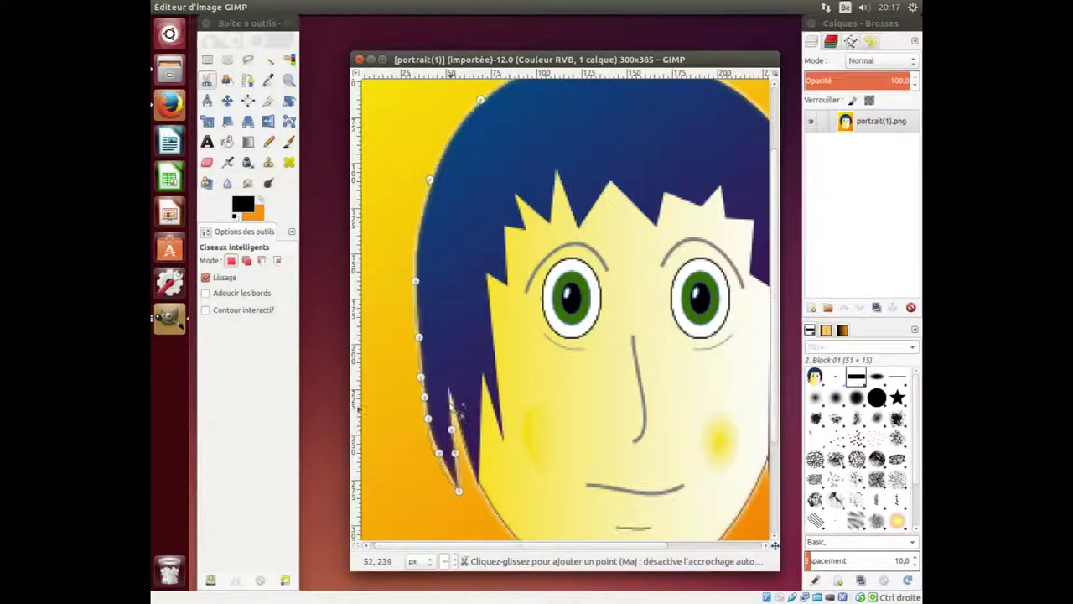
pyautogui.click(450, 391)
pyautogui.click(475, 474)
pyautogui.click(500, 518)
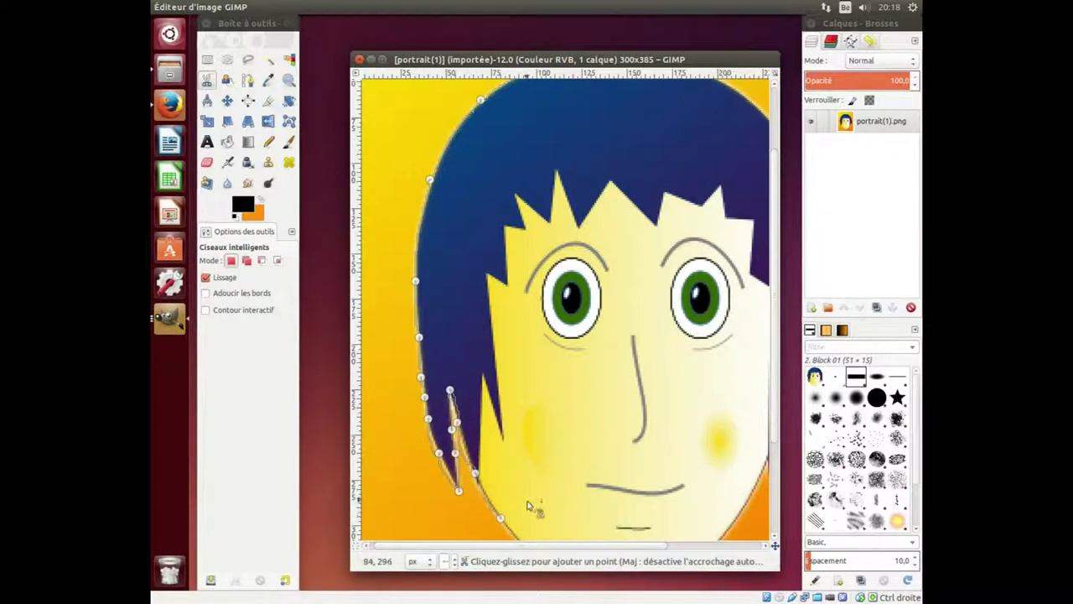
pyautogui.keyDown('ctrl'); pyautogui.scroll(-1, 530, 507); pyautogui.keyUp('ctrl')
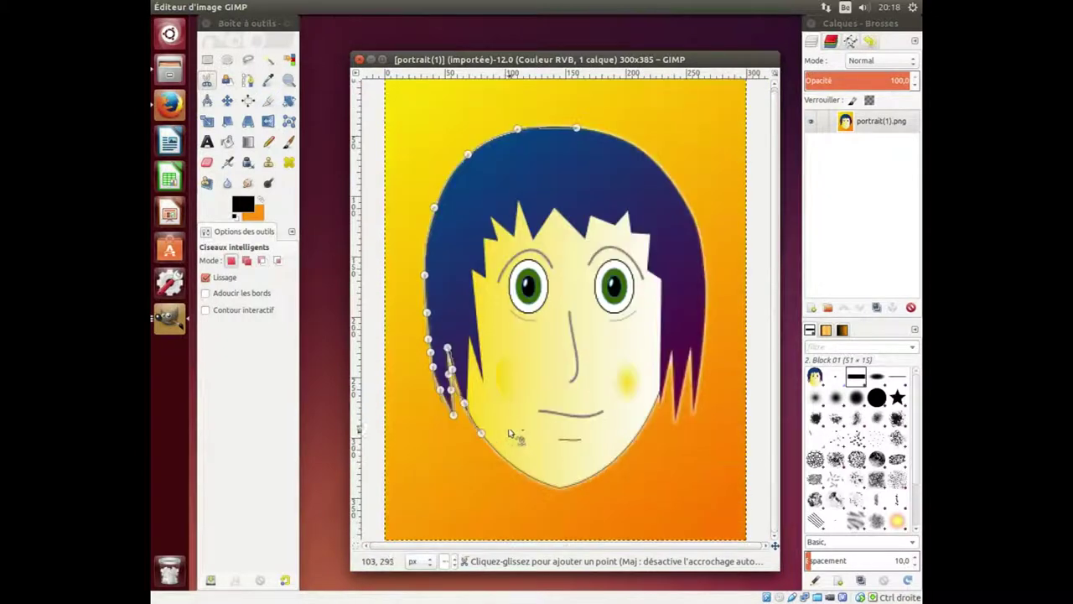
# Extend the scissors outline across the chin and up the right jaw.
pyautogui.click(501, 454)
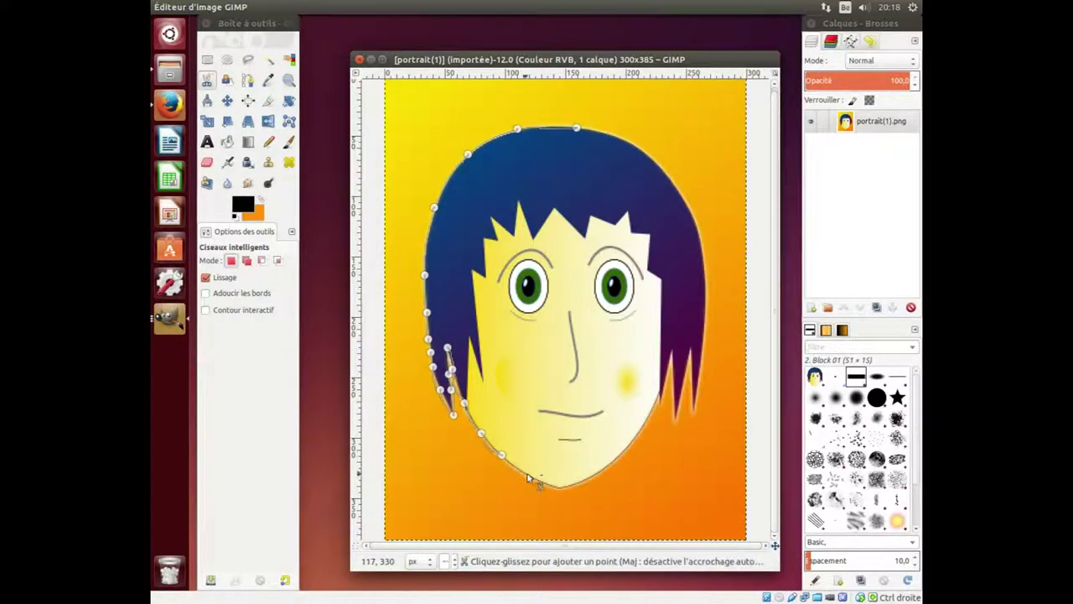
pyautogui.click(527, 474)
pyautogui.click(562, 488)
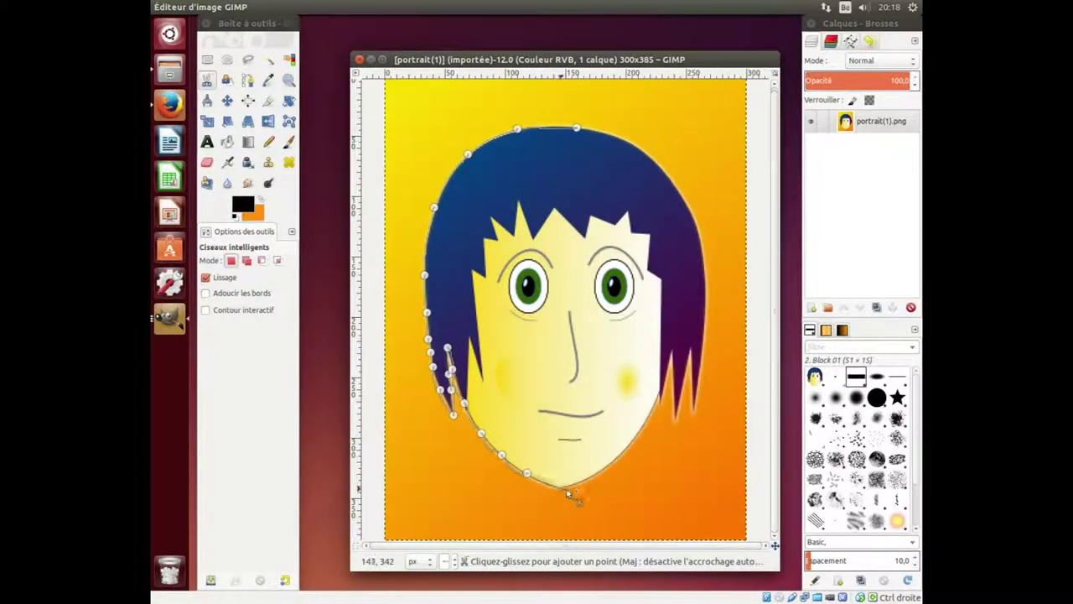
pyautogui.click(616, 457)
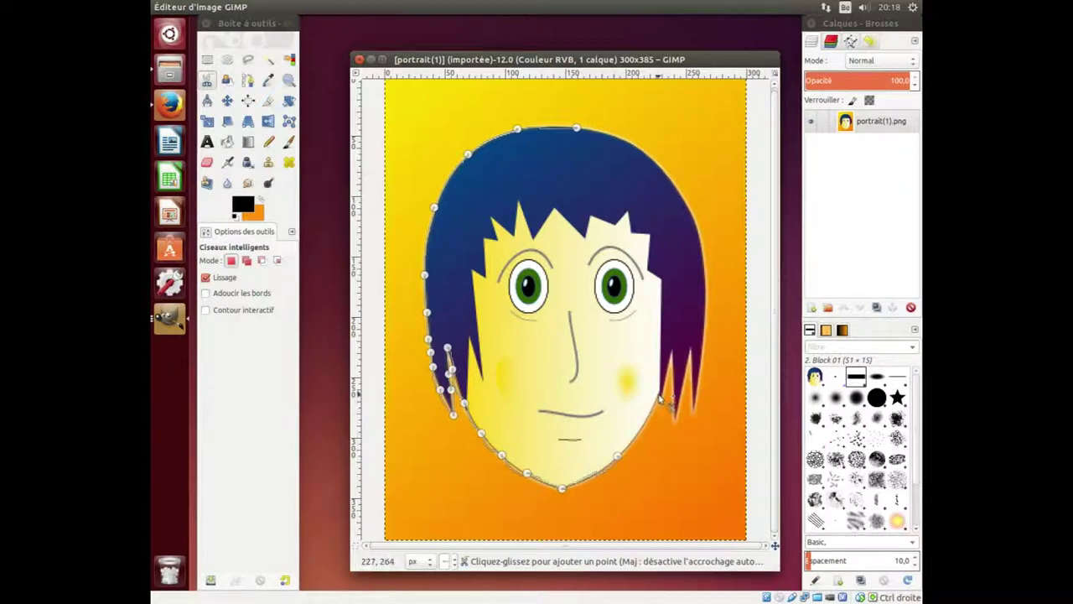
pyautogui.click(659, 397)
pyautogui.click(660, 403)
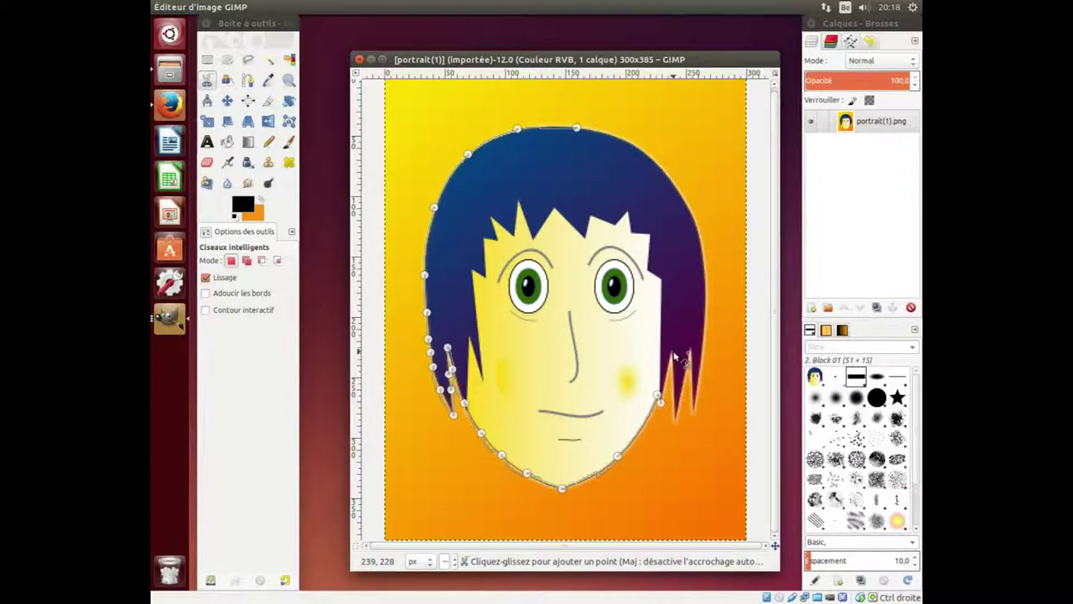
# Trace the right hair spikes and run the outline up the right side to the crown.
pyautogui.click(672, 352)
pyautogui.click(673, 416)
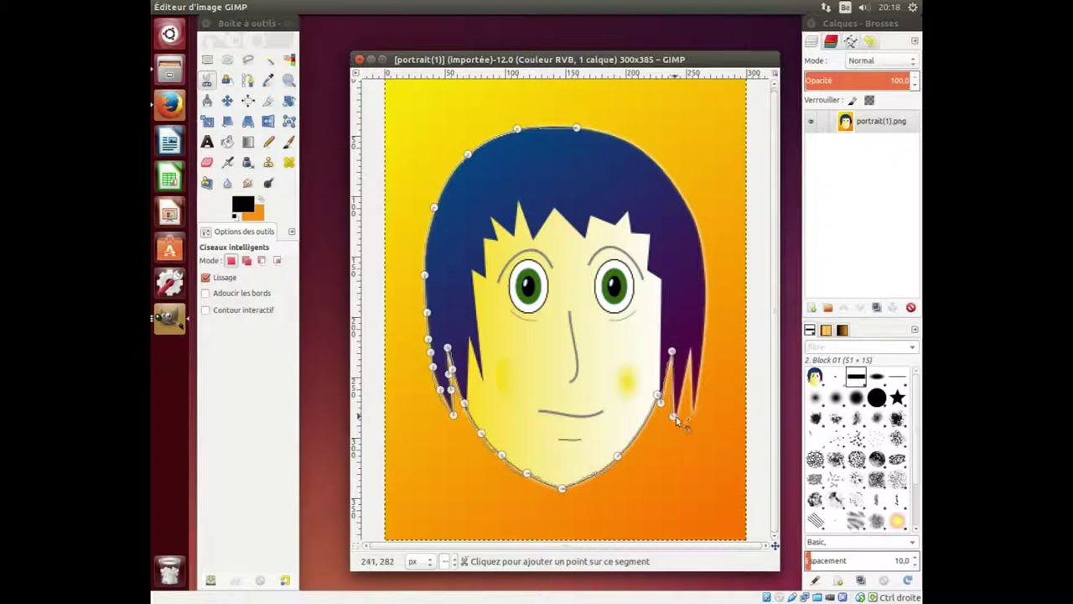
pyautogui.click(692, 352)
pyautogui.click(693, 412)
pyautogui.click(701, 356)
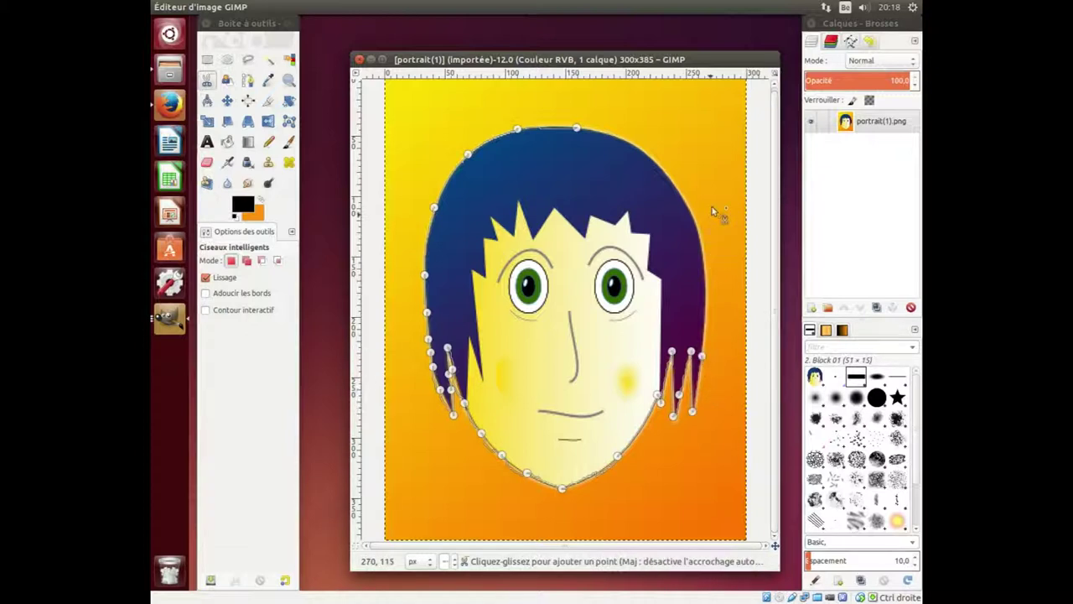
pyautogui.click(695, 224)
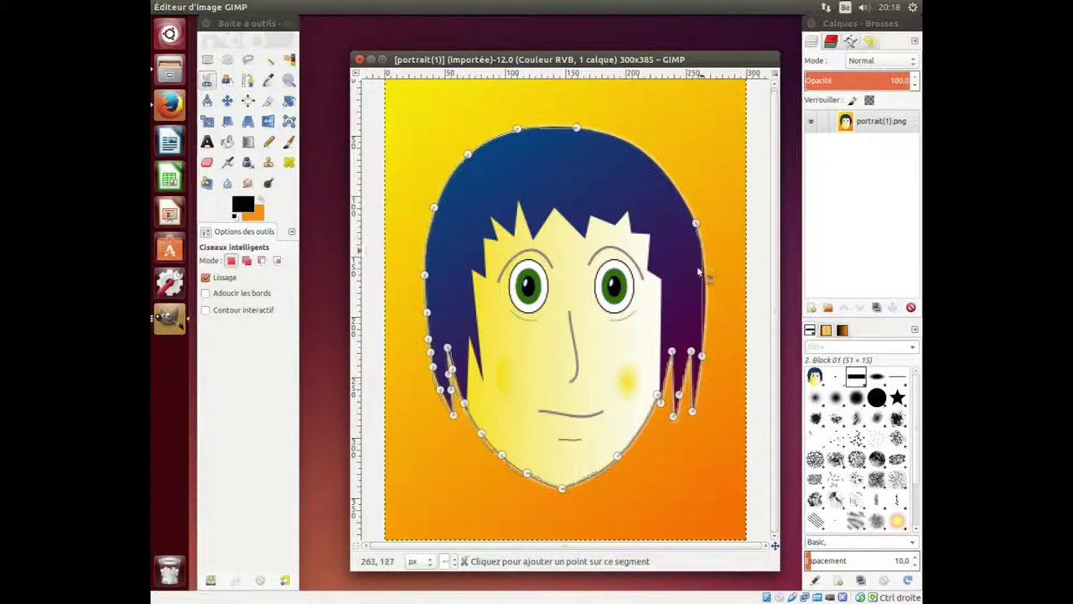
pyautogui.click(704, 298)
pyautogui.click(664, 171)
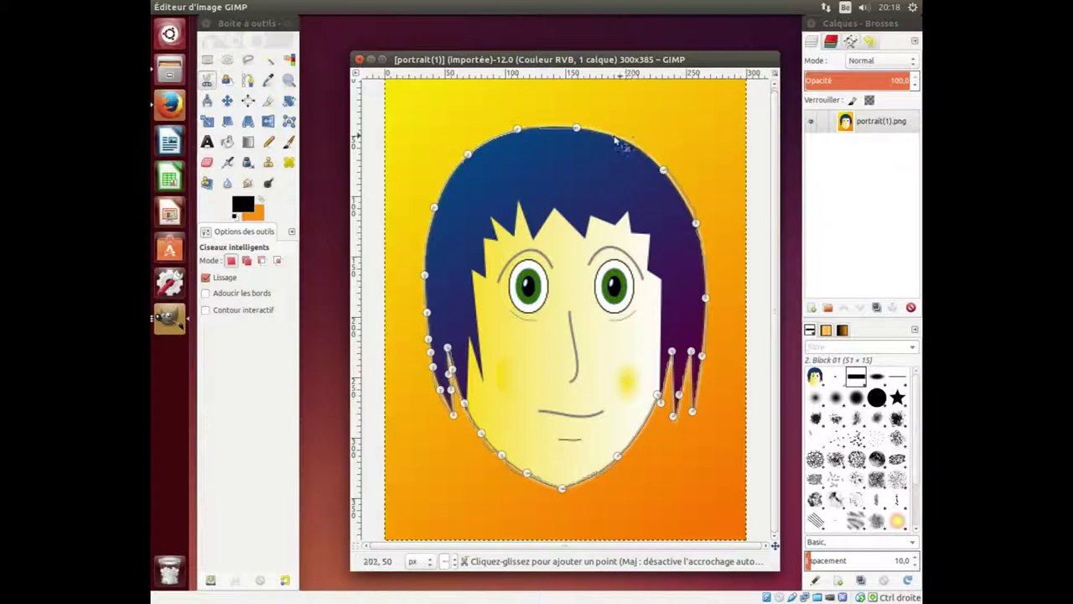
pyautogui.click(600, 133)
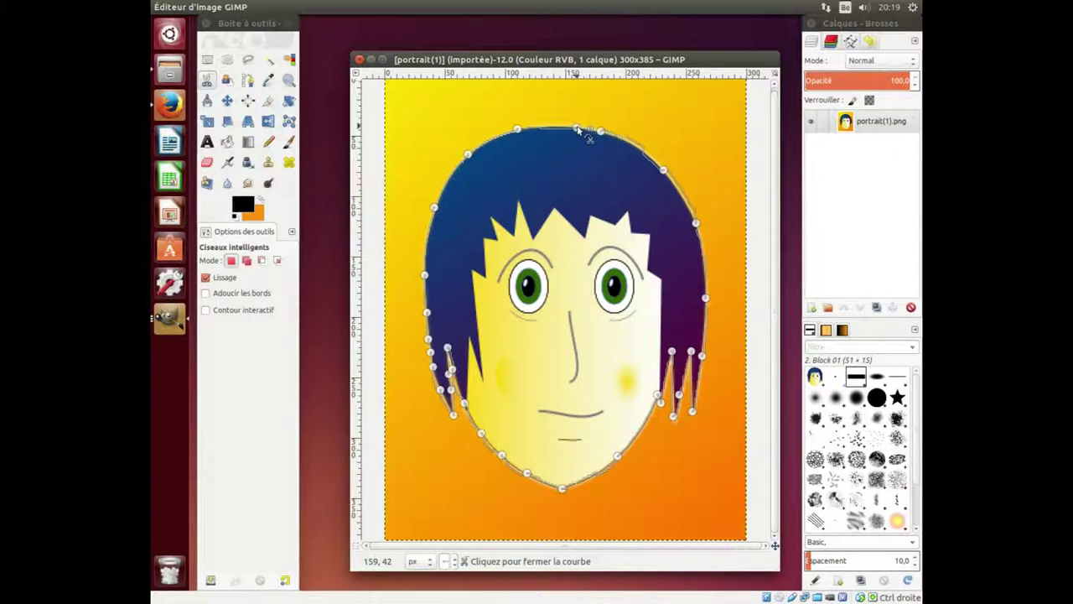
# Close the scissors outline at its crown start point and convert it into a selection.
pyautogui.click(577, 128)
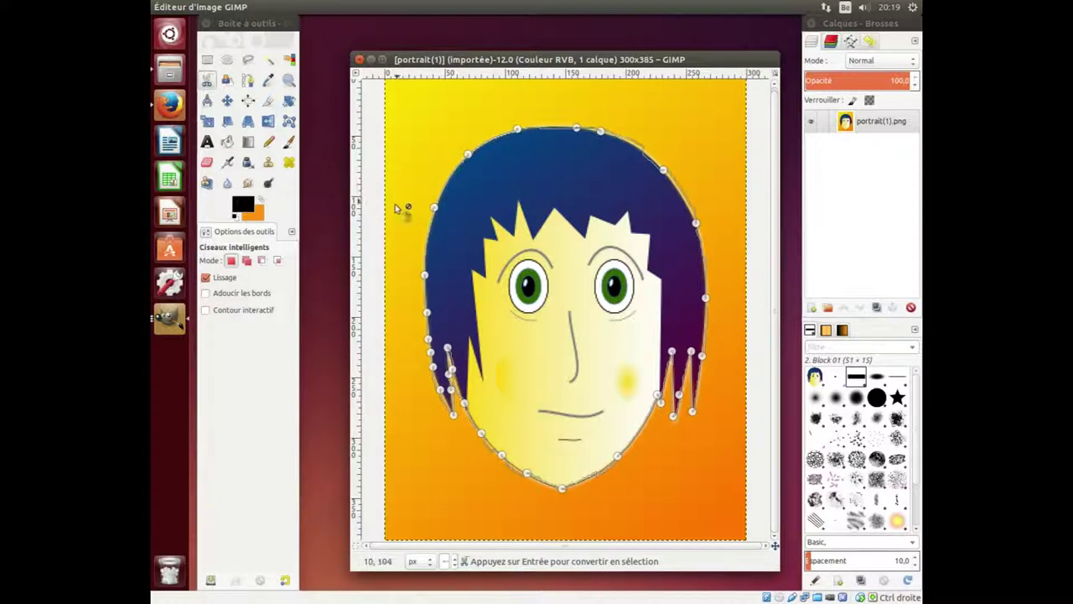
pyautogui.click(501, 342)
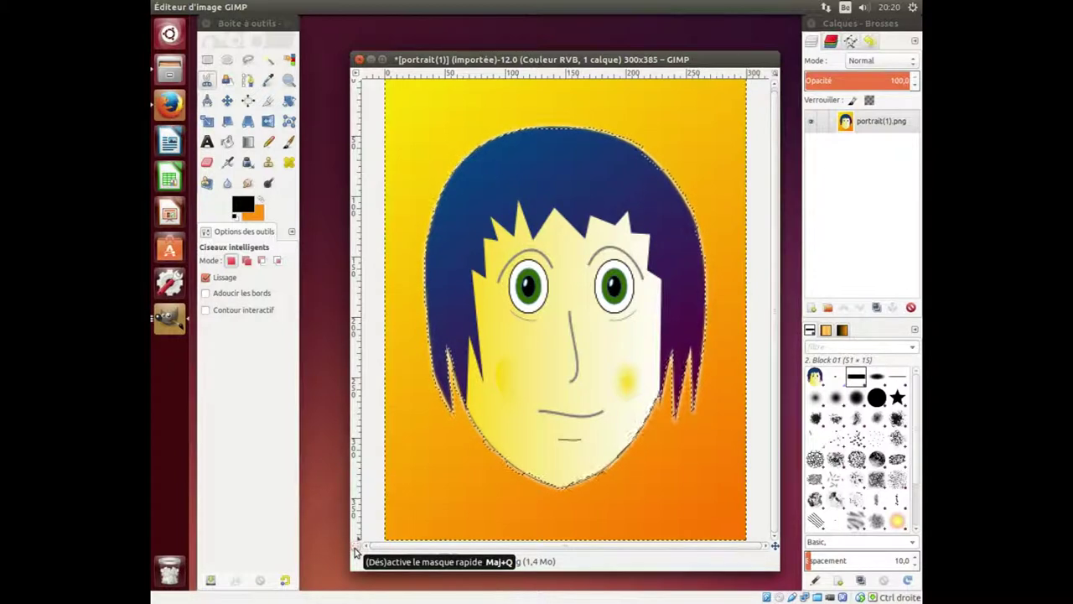
# Turn on Quick Mask using the toggle at the image window's bottom-left corner.
pyautogui.click(355, 546)
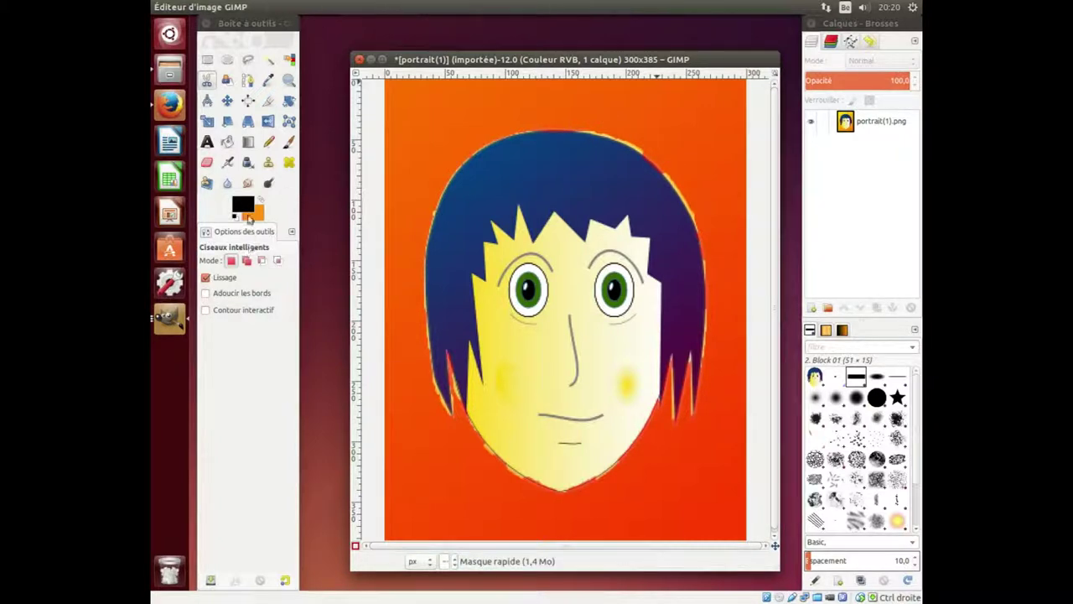
# Select the Pencil with black foreground and white background, then zoom in on the hair.
pyautogui.click(268, 144)
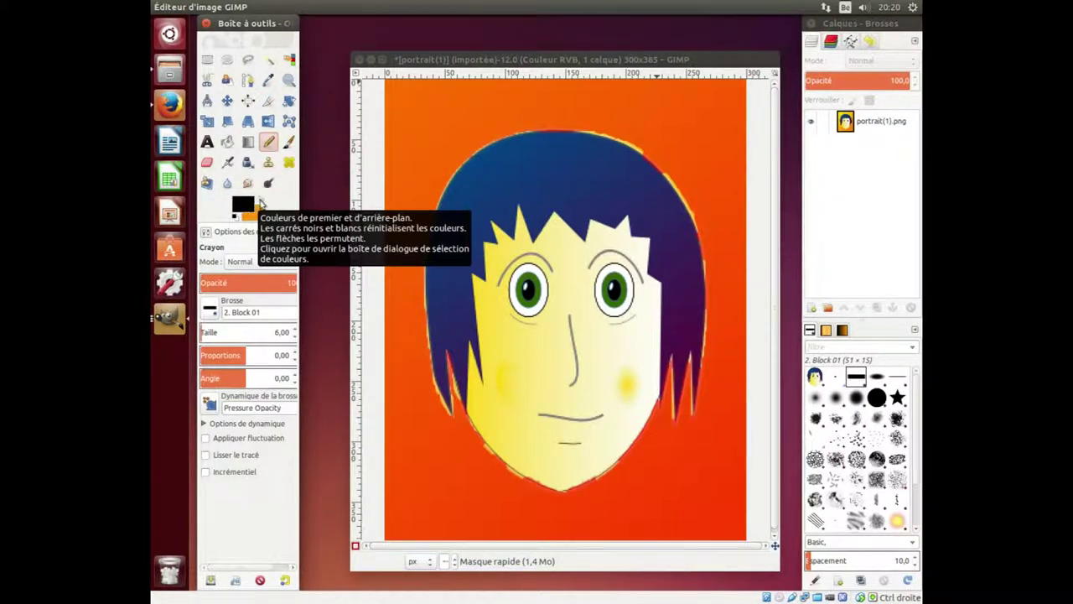
pyautogui.click(261, 202)
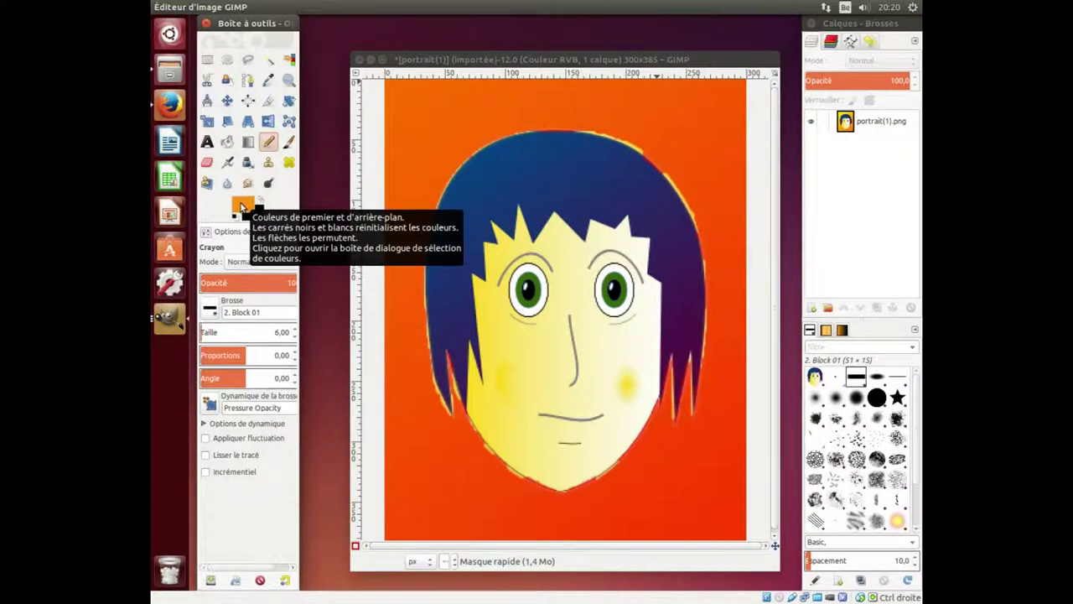
pyautogui.click(241, 207)
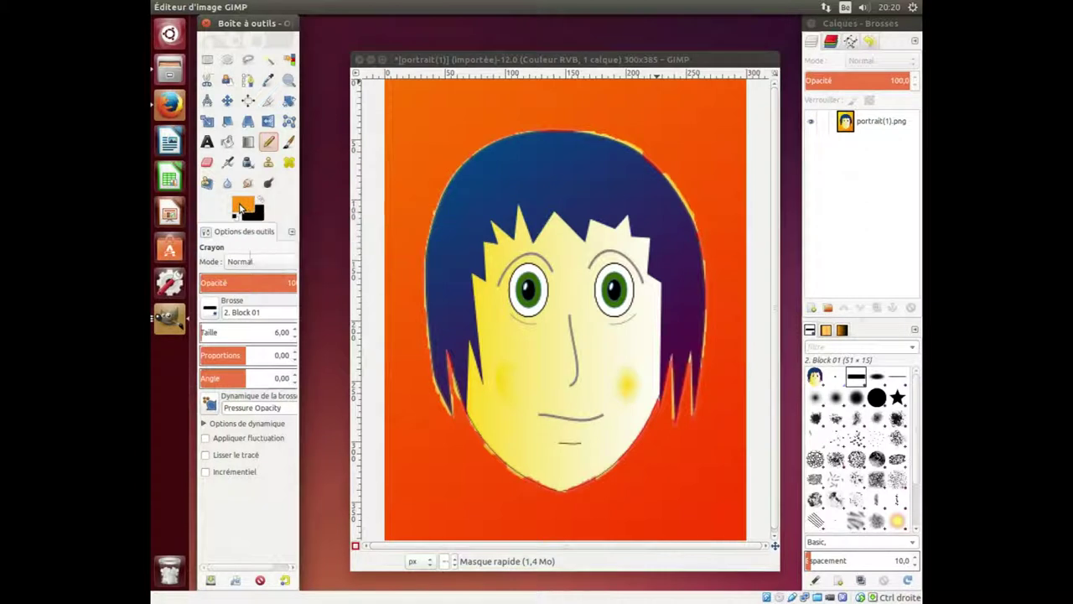
pyautogui.click(378, 260)
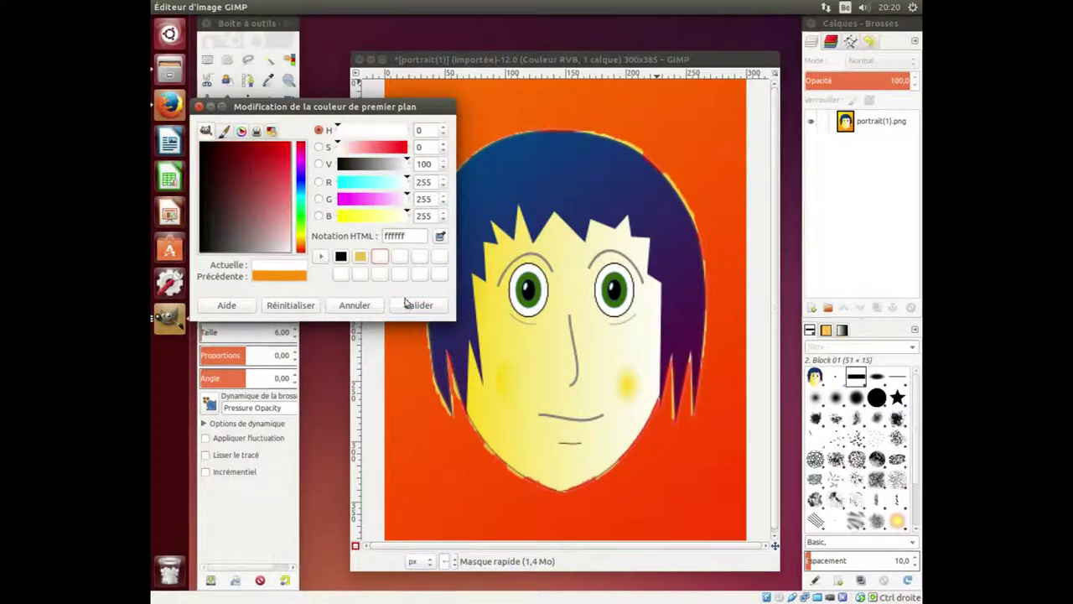
pyautogui.click(418, 305)
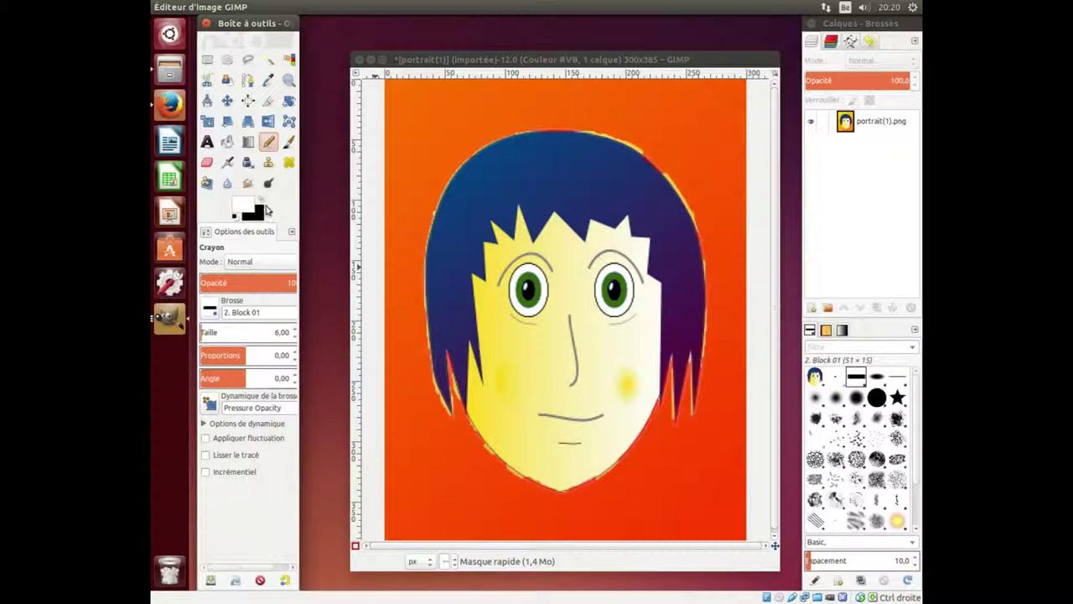
pyautogui.click(261, 203)
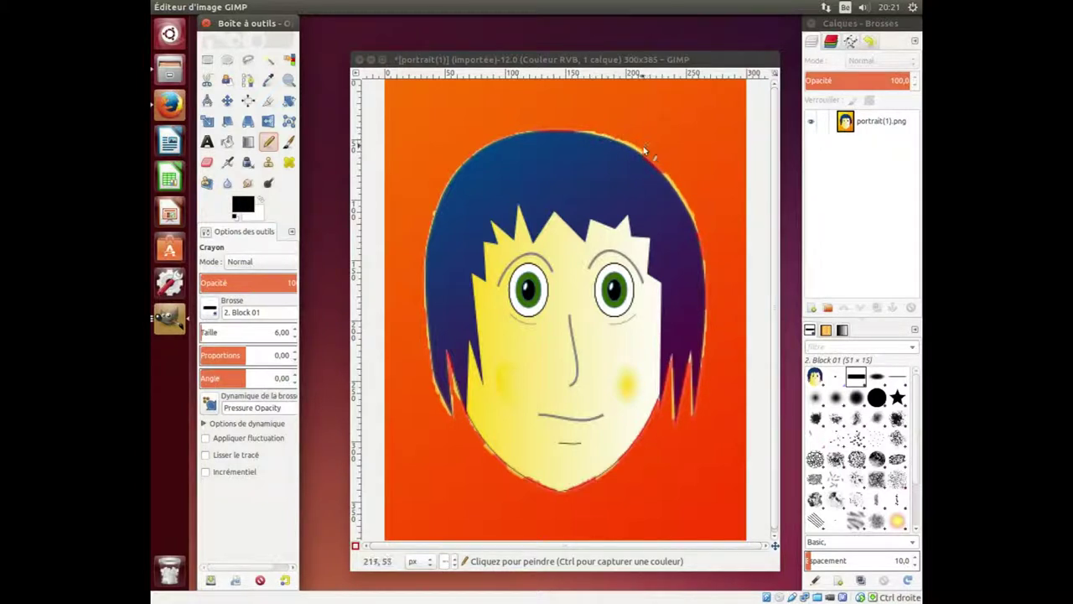
pyautogui.scroll(2, 644, 144)
pyautogui.scroll(2, 640, 142)
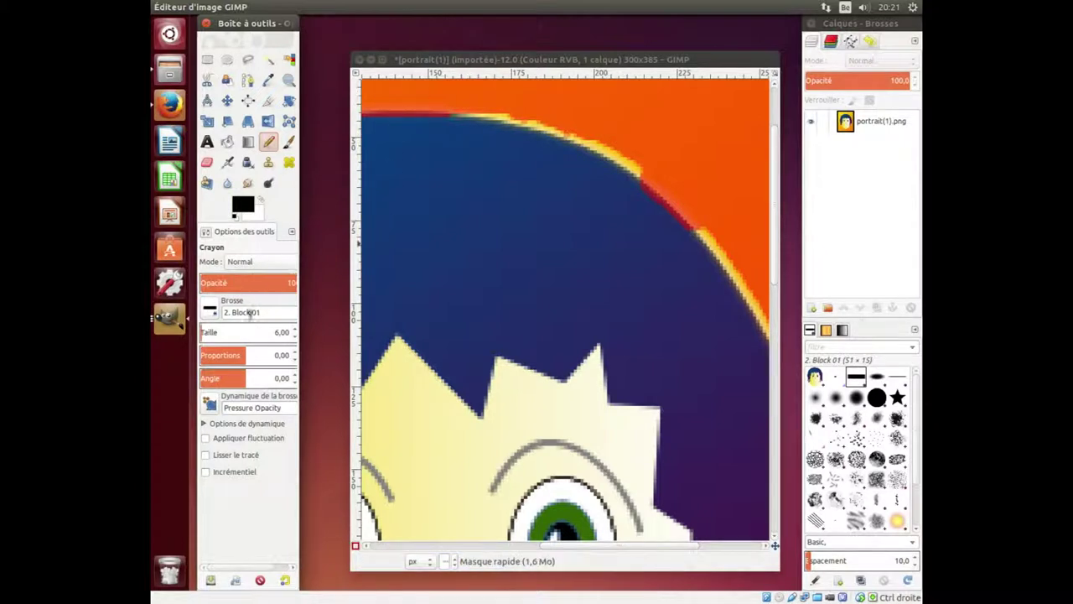
# Choose the Hardness 025 brush and pencil black over the yellow fringe along the hair's top.
pyautogui.click(211, 308)
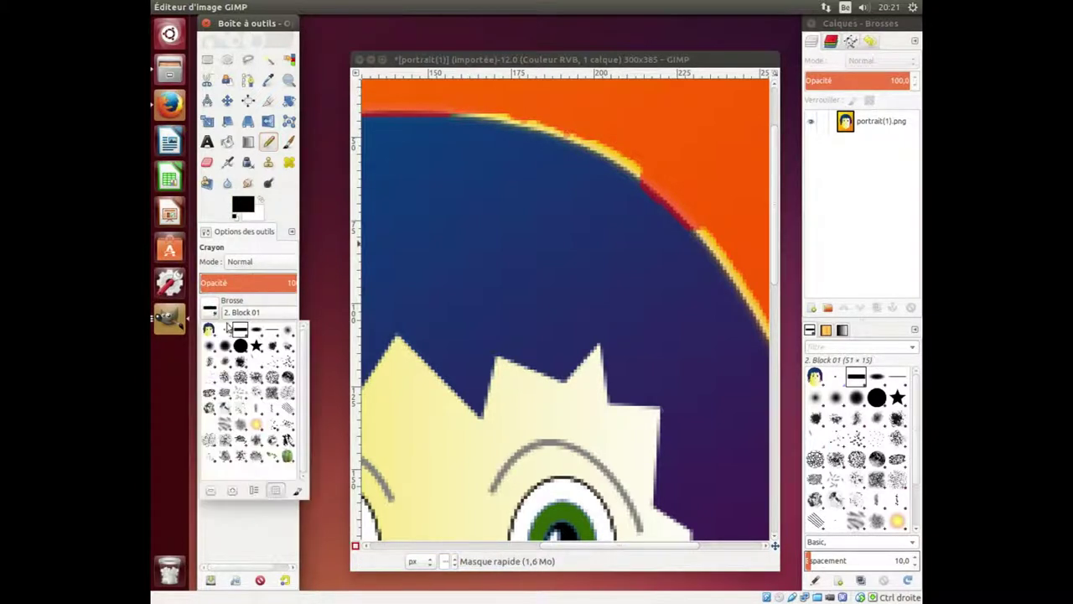
pyautogui.doubleClick(285, 332)
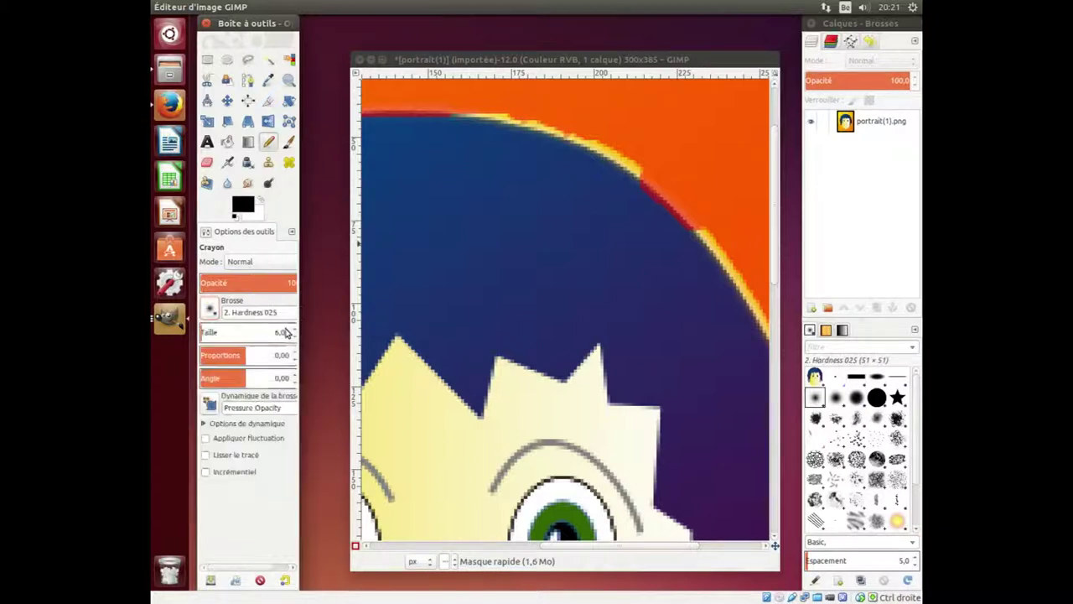
pyautogui.click(601, 148)
pyautogui.moveTo(611, 152); pyautogui.dragTo(655, 177)
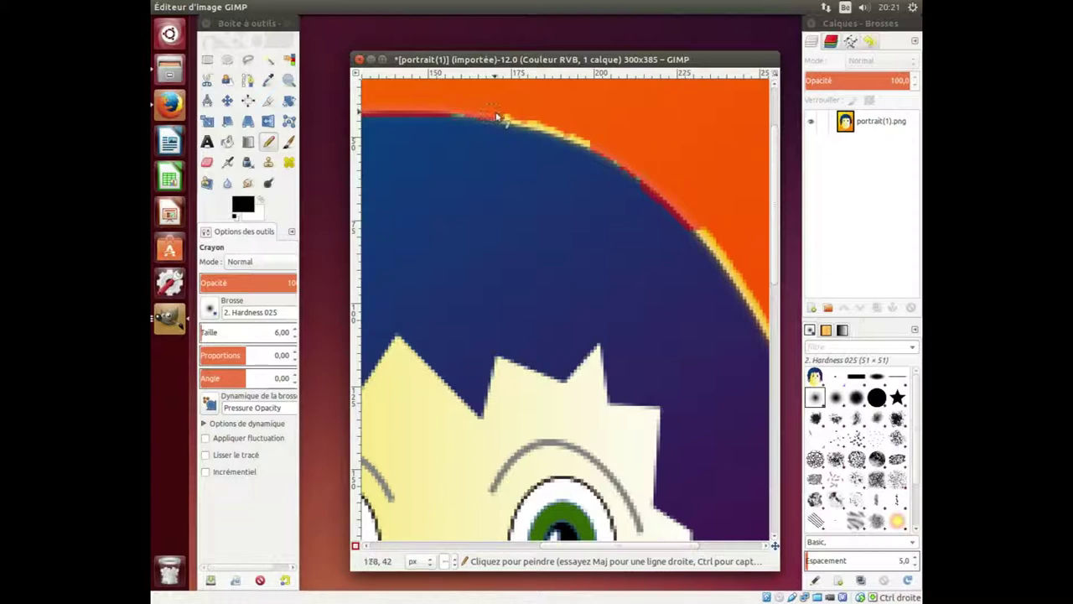
pyautogui.moveTo(504, 117); pyautogui.dragTo(572, 136)
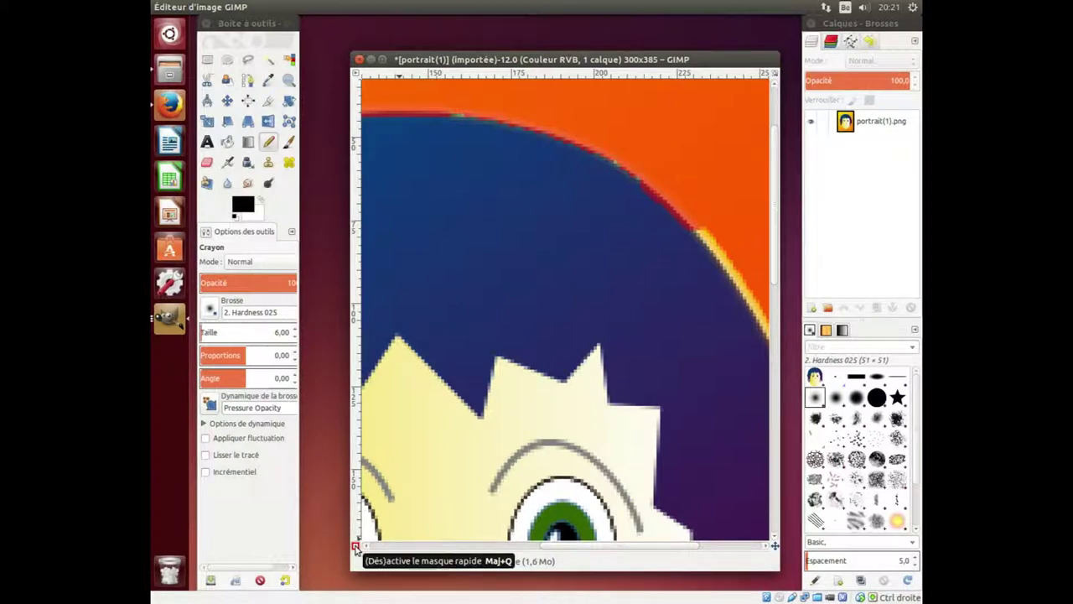
# Toggle Quick Mask off and on with Shift+Q, then paint the right-edge fringe plus a stray loop.
pyautogui.click(355, 546)
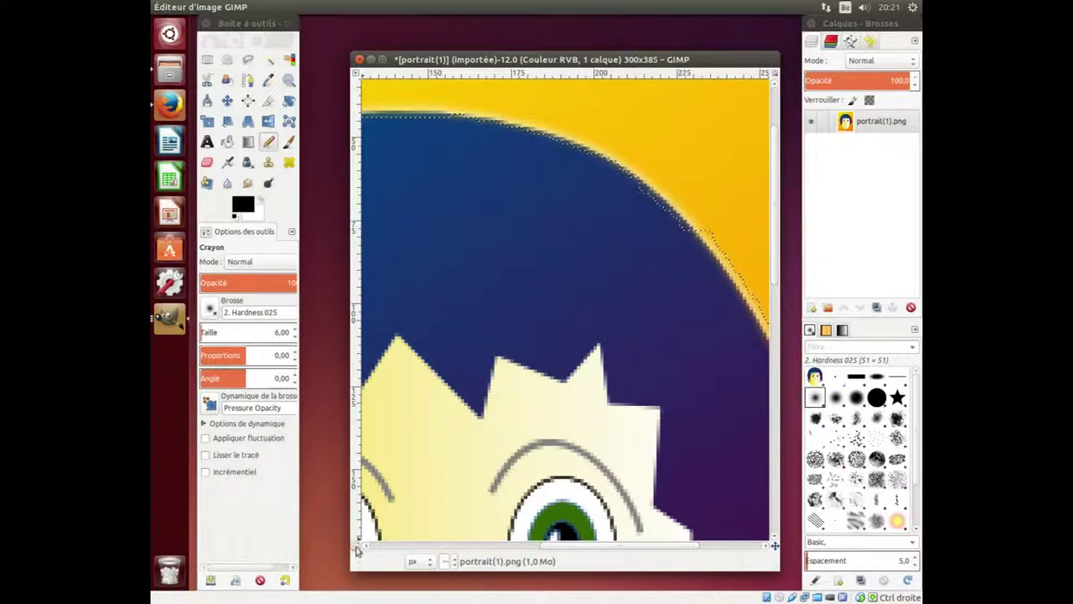
pyautogui.hotkey('shift', 'q')
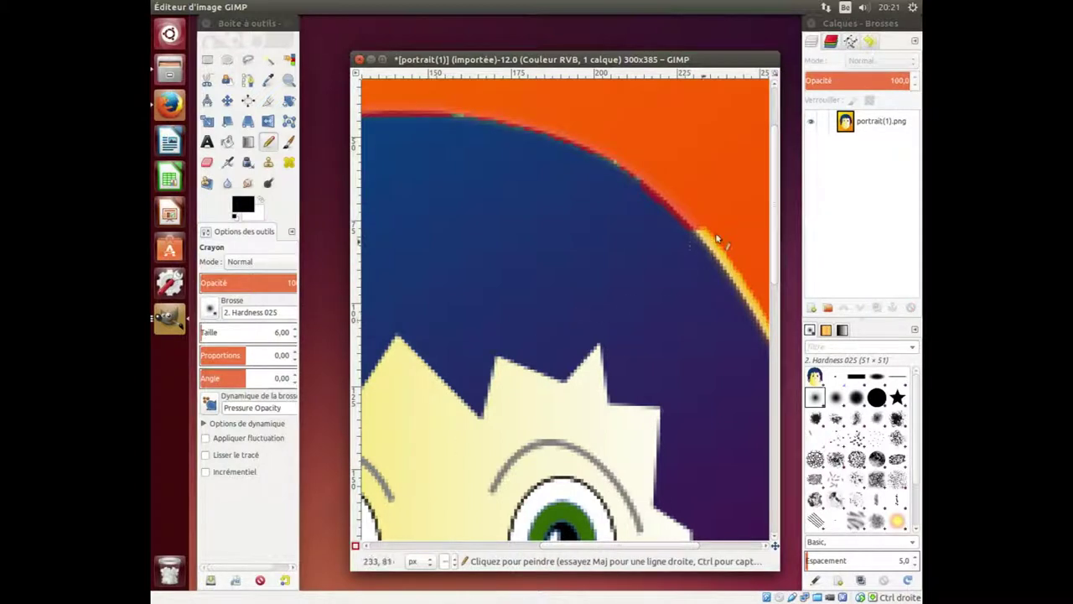
pyautogui.moveTo(708, 237); pyautogui.dragTo(776, 337)
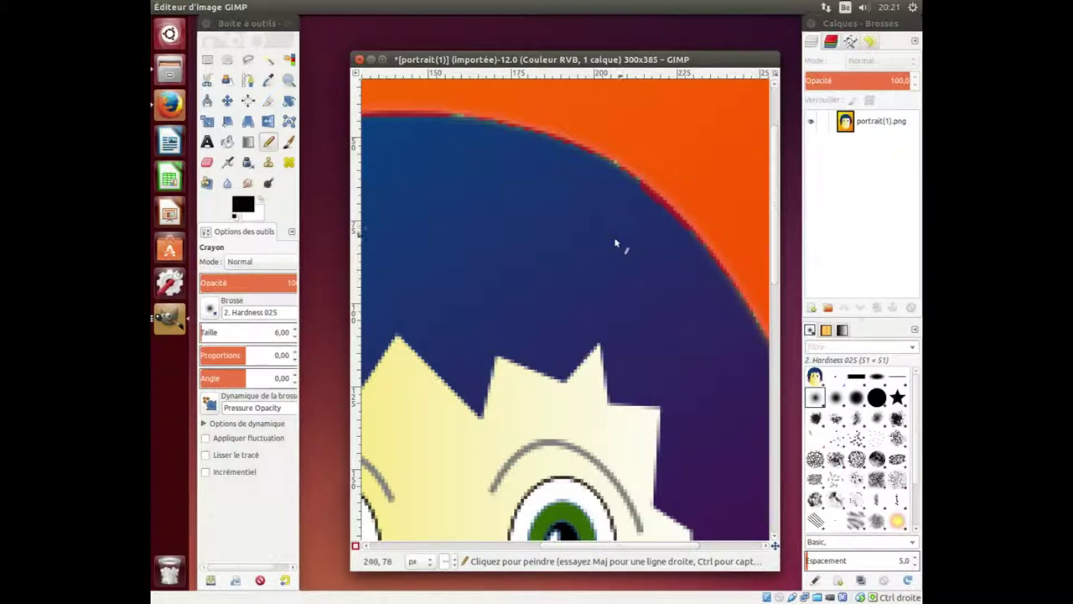
pyautogui.moveTo(530, 228); pyautogui.dragTo(532, 263)
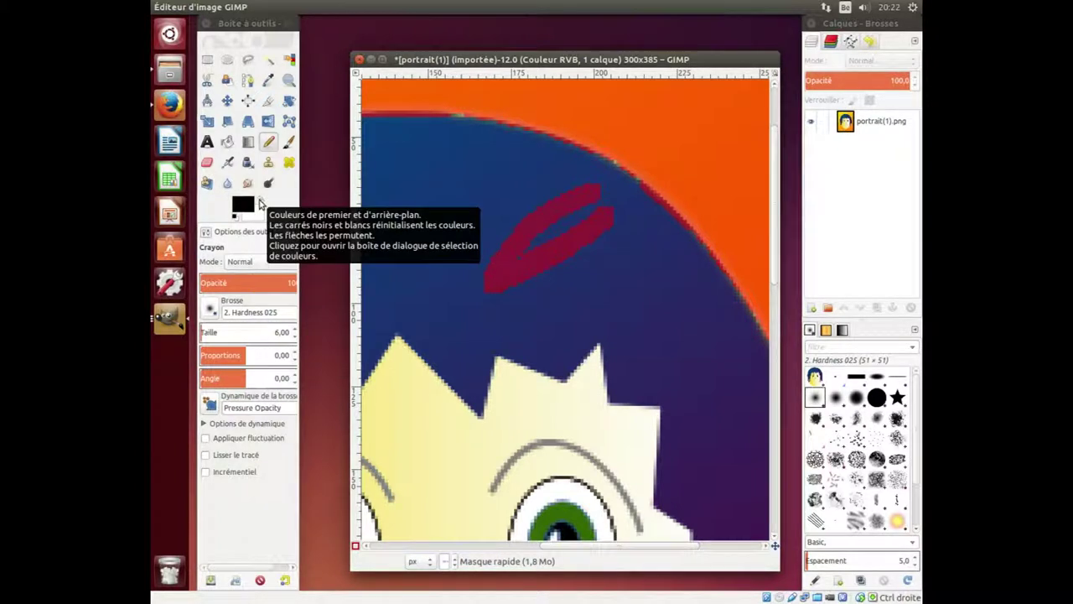
# Paint white over the stray red strokes in the blue hair to unmask it again.
pyautogui.click(259, 203)
pyautogui.moveTo(515, 251); pyautogui.dragTo(529, 235)
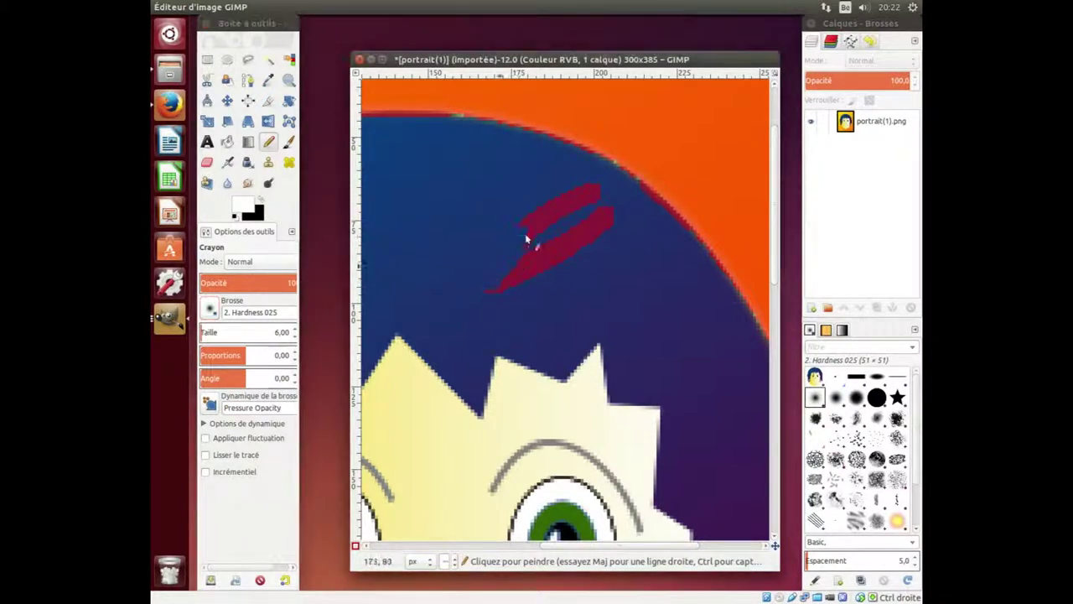
pyautogui.moveTo(491, 299); pyautogui.dragTo(520, 280)
pyautogui.moveTo(570, 232)
pyautogui.mouseDown()
pyautogui.moveTo(598, 215)
pyautogui.moveTo(611, 227)
pyautogui.moveTo(611, 204)
pyautogui.moveTo(575, 199)
pyautogui.moveTo(535, 225)
pyautogui.mouseUp()
pyautogui.click(520, 224)
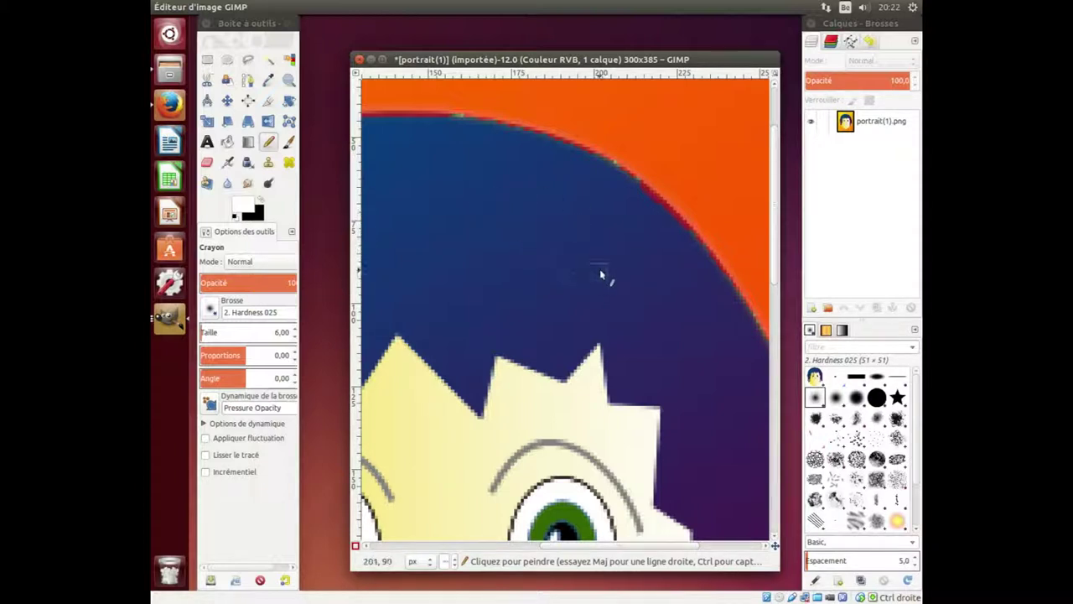
pyautogui.keyDown('ctrl'); pyautogui.scroll(-1, 608, 253); pyautogui.keyUp('ctrl')
pyautogui.keyDown('ctrl'); pyautogui.scroll(-1, 607, 253); pyautogui.keyUp('ctrl')
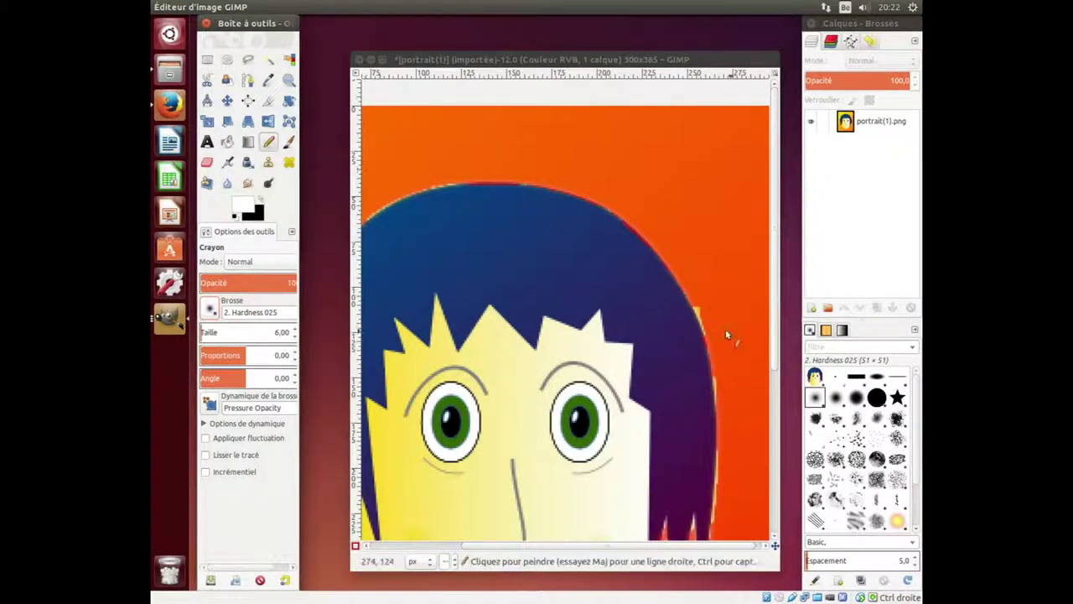
# Mask the yellow fringe down the hair's right edge with a black Pencil.
pyautogui.keyDown('ctrl'); pyautogui.scroll(1, 703, 313); pyautogui.keyUp('ctrl')
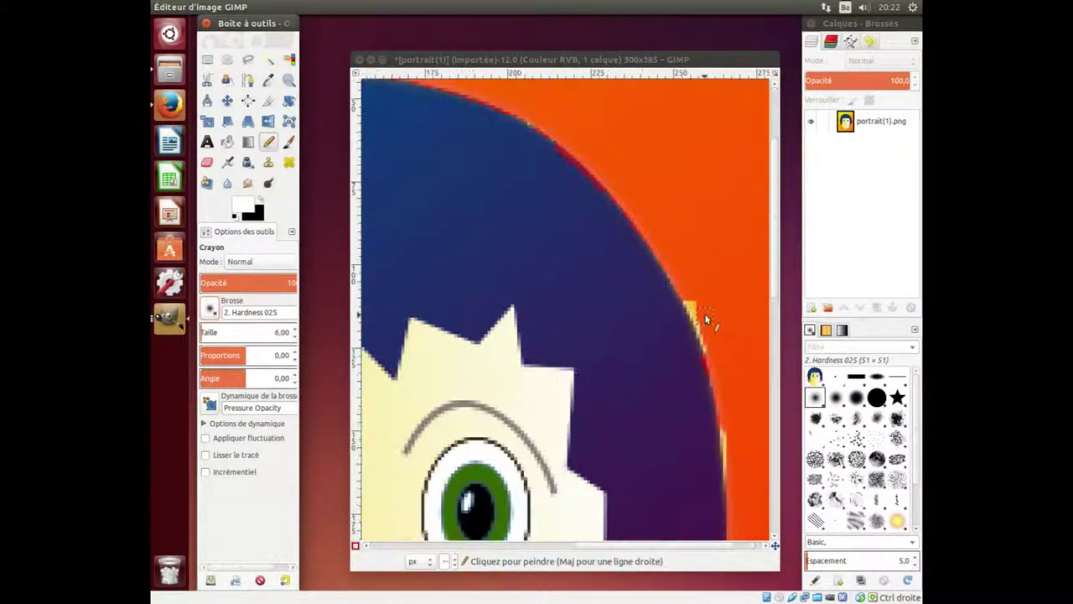
pyautogui.keyDown('ctrl'); pyautogui.scroll(1, 705, 319); pyautogui.keyUp('ctrl')
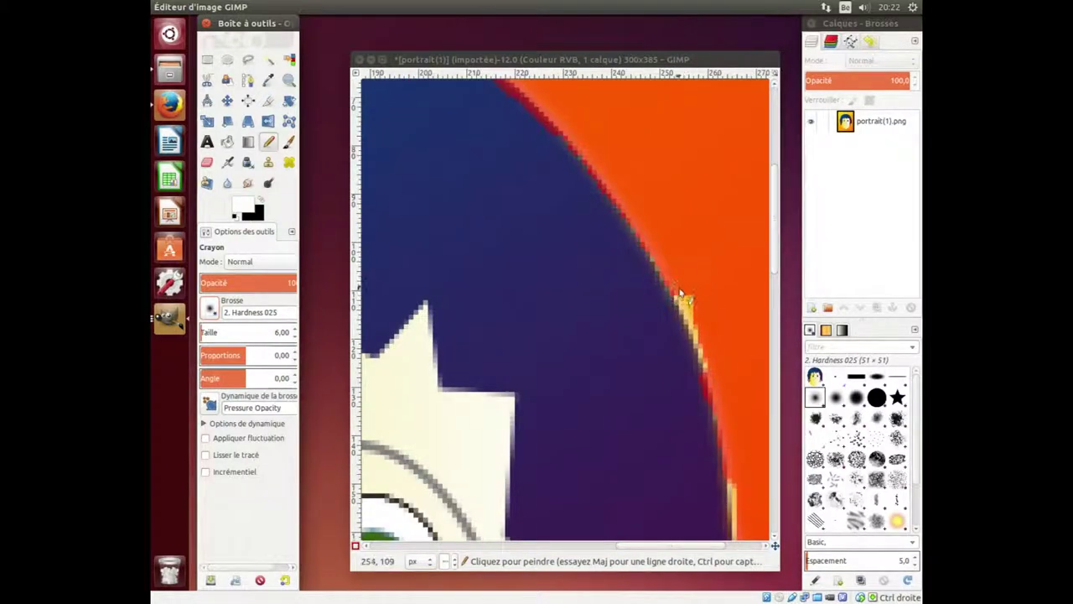
pyautogui.click(686, 291)
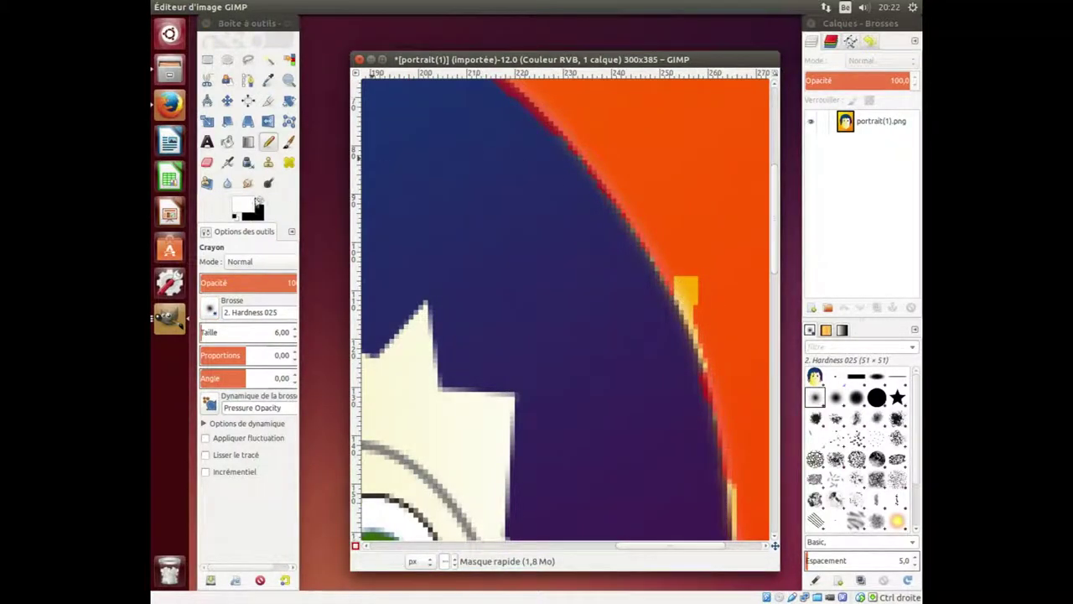
pyautogui.click(259, 202)
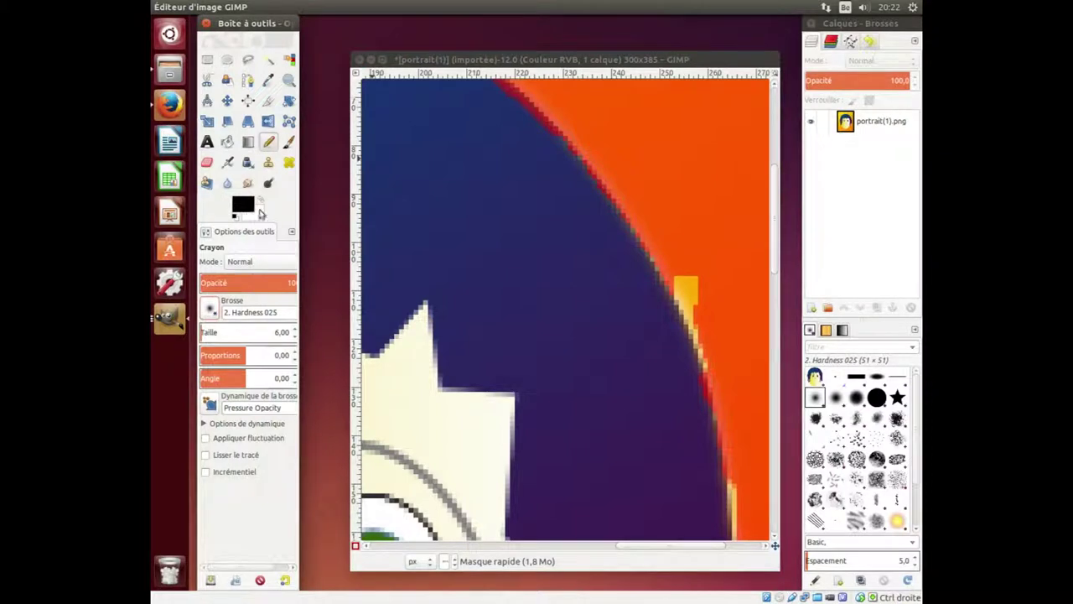
pyautogui.click(257, 210)
pyautogui.click(418, 305)
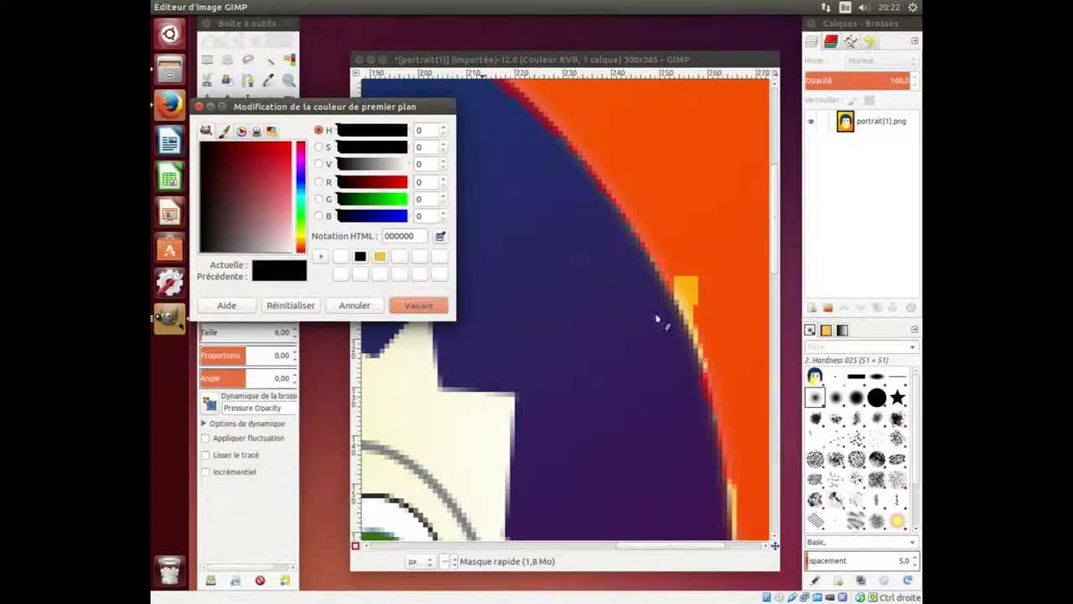
pyautogui.moveTo(679, 275); pyautogui.dragTo(718, 358)
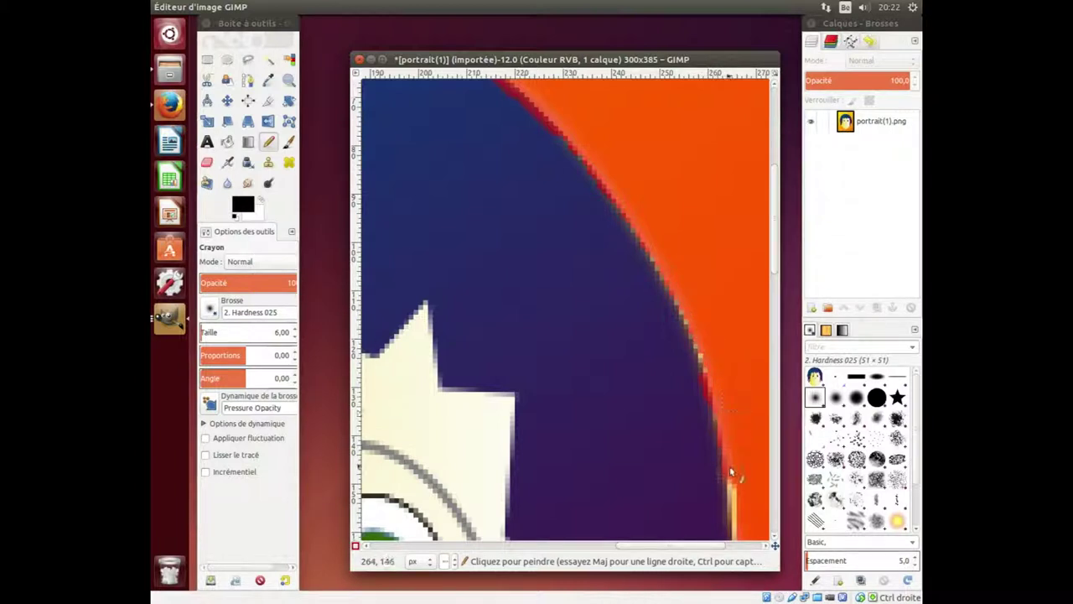
pyautogui.moveTo(740, 488); pyautogui.dragTo(743, 504)
# Switch the painting colour between white and black, then fit the whole portrait in the window.
pyautogui.click(269, 204)
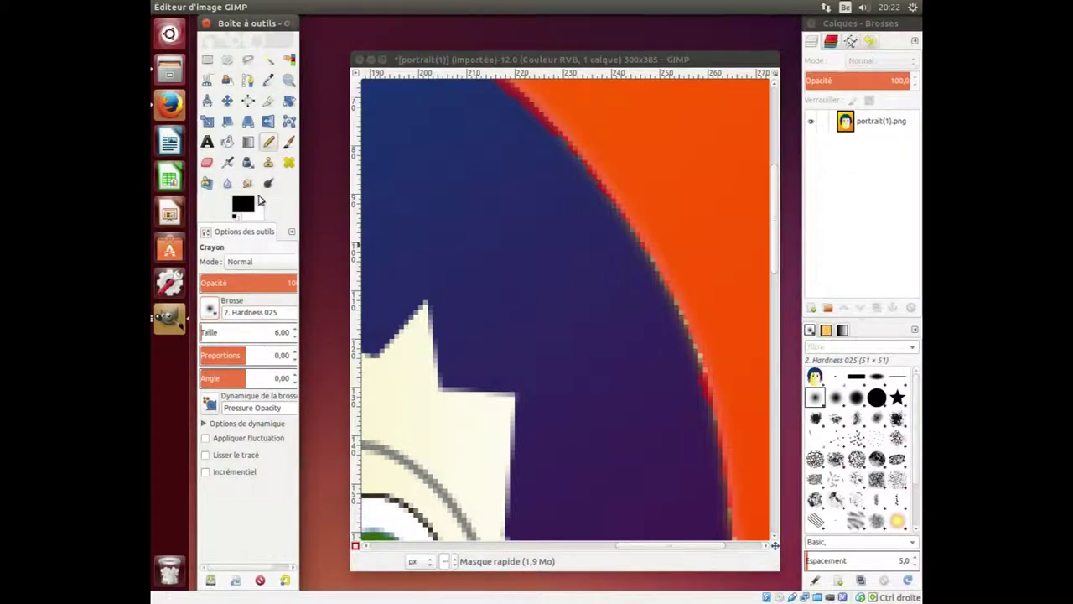
pyautogui.click(263, 202)
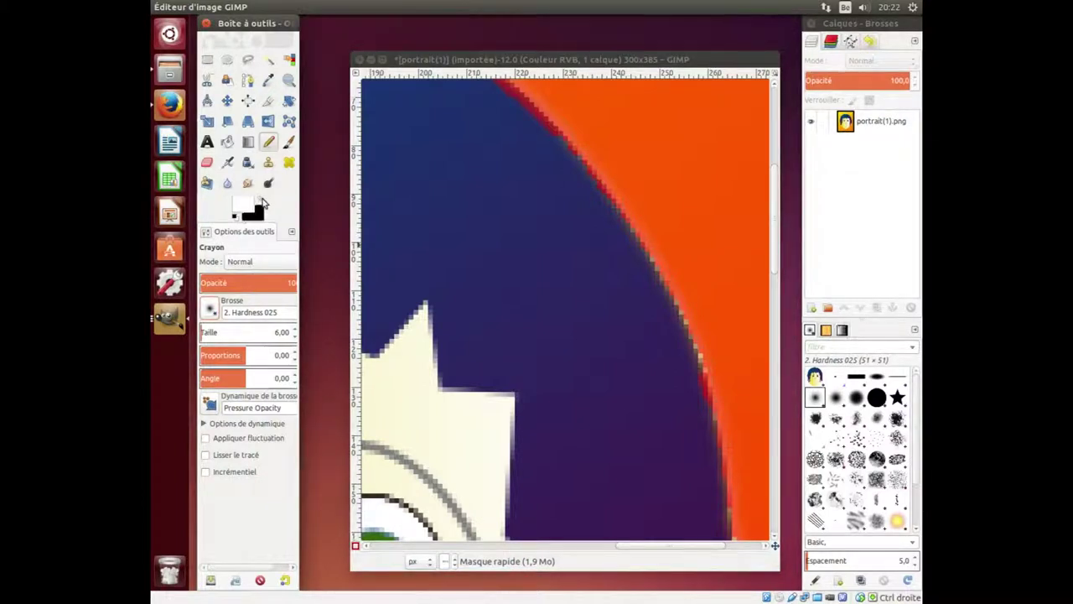
pyautogui.click(694, 392)
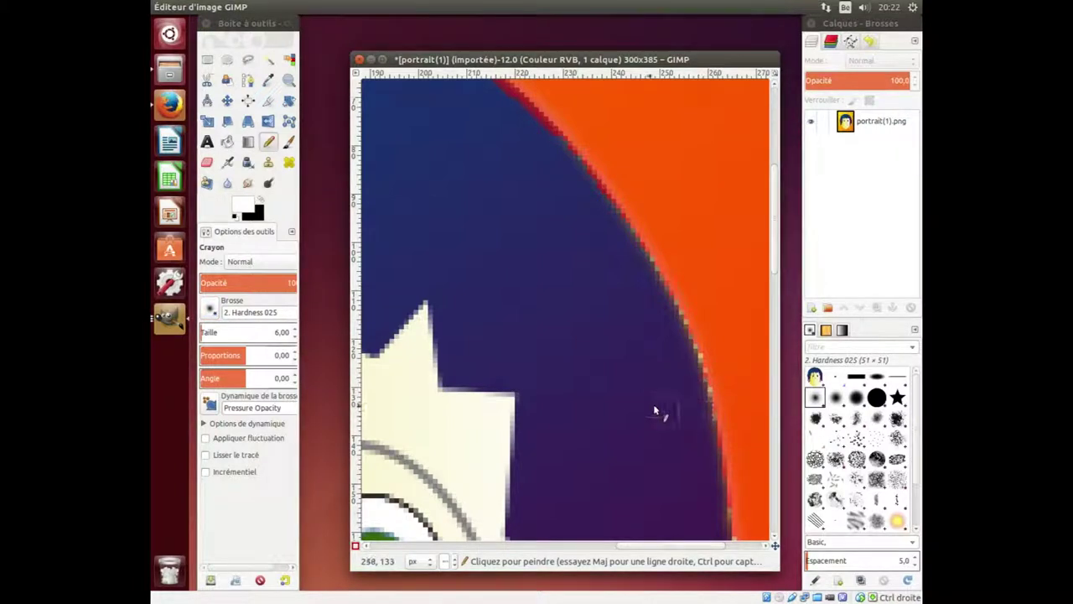
pyautogui.scroll(-4, 659, 411)
pyautogui.scroll(-2, 662, 412)
pyautogui.scroll(-2, 666, 411)
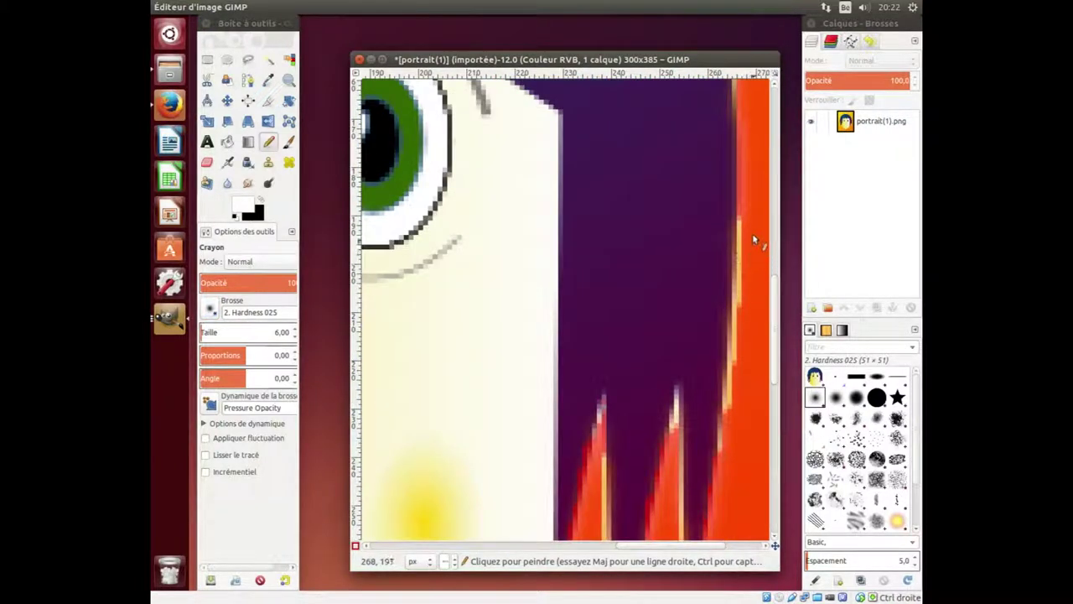
pyautogui.click(270, 202)
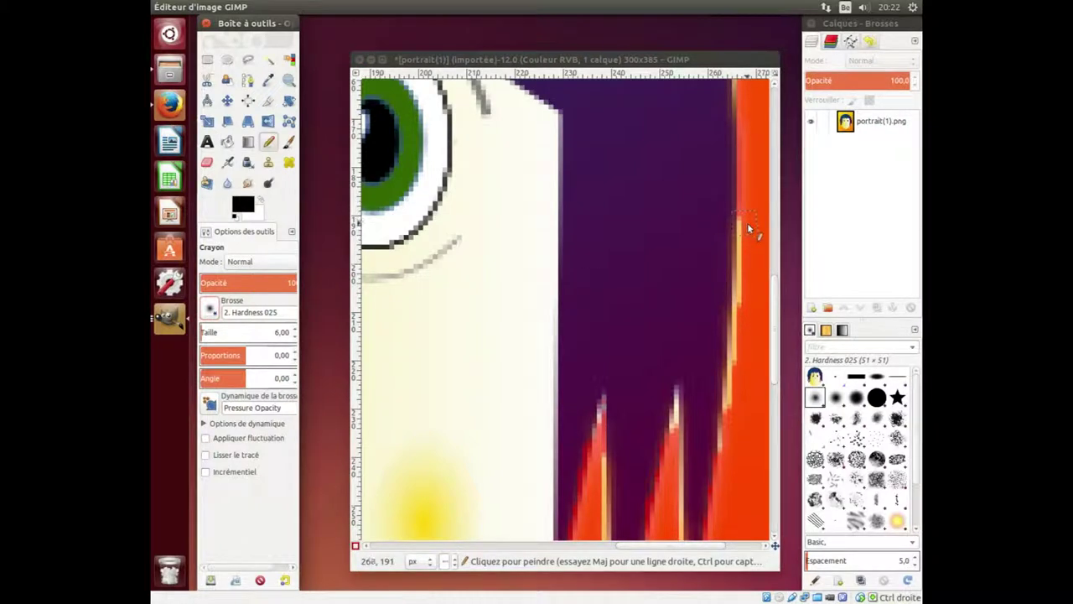
pyautogui.click(747, 224)
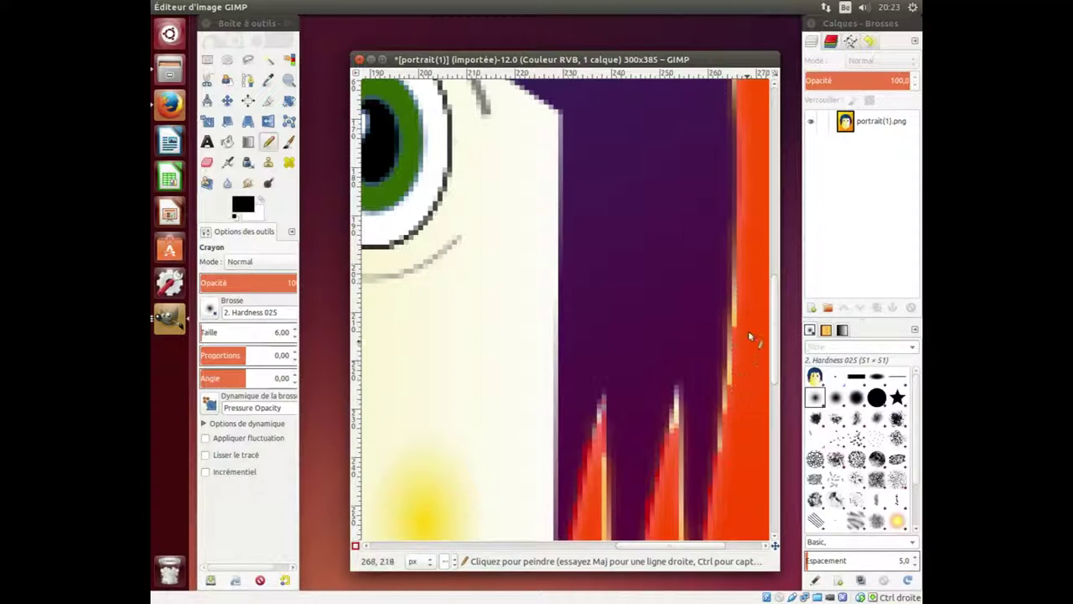
pyautogui.hotkey('shift', 'ctrl', 'j')
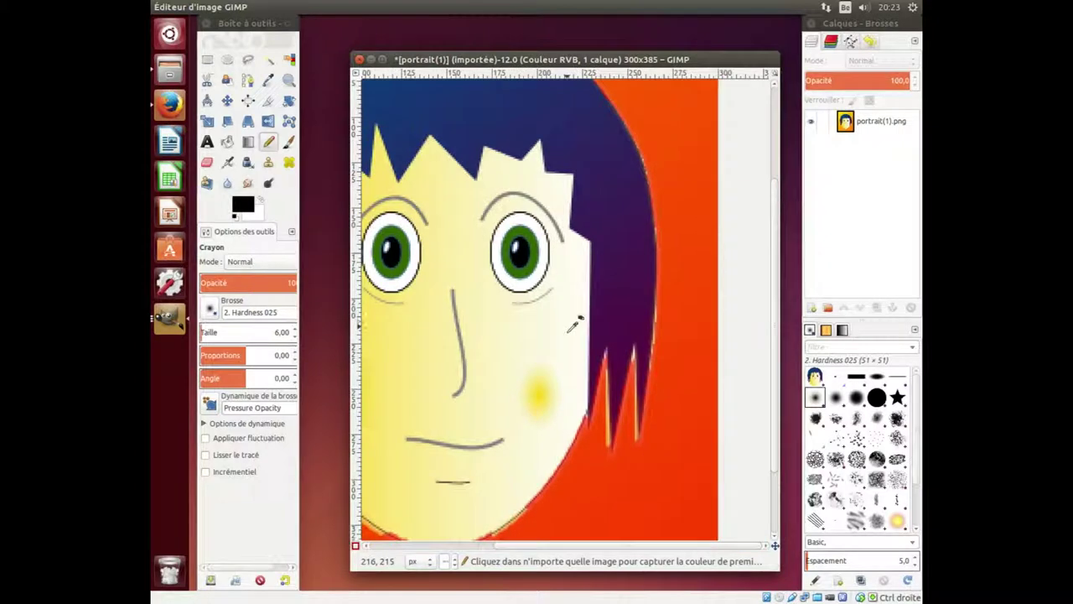
# Shrink the Pencil to 3 pixels and mask the red stripe and orange-blue hair edge.
pyautogui.scroll(3, 428, 371)
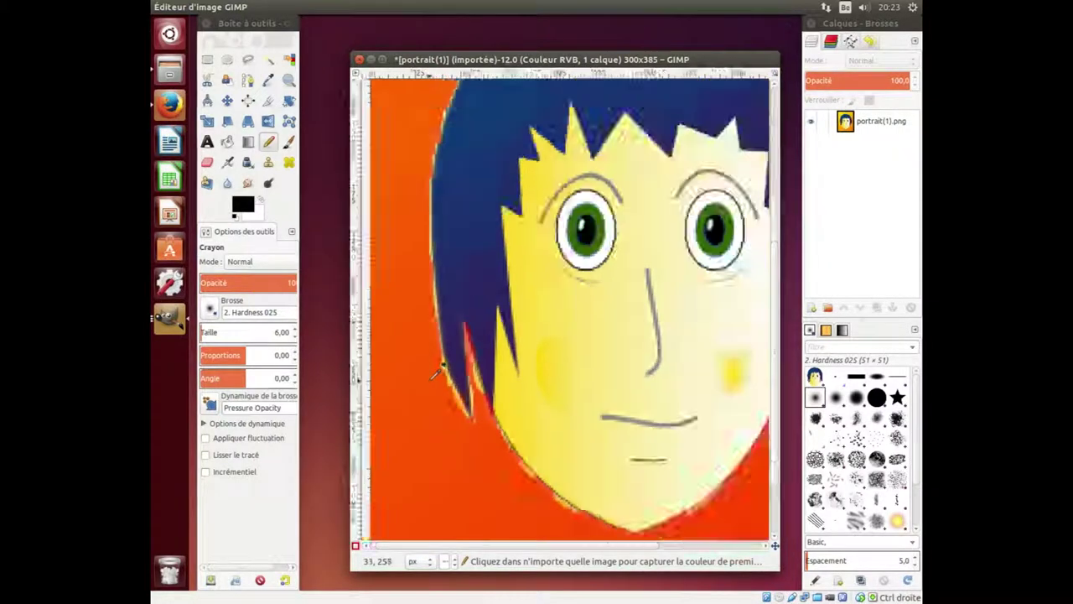
pyautogui.scroll(2, 441, 366)
pyautogui.scroll(1, 452, 348)
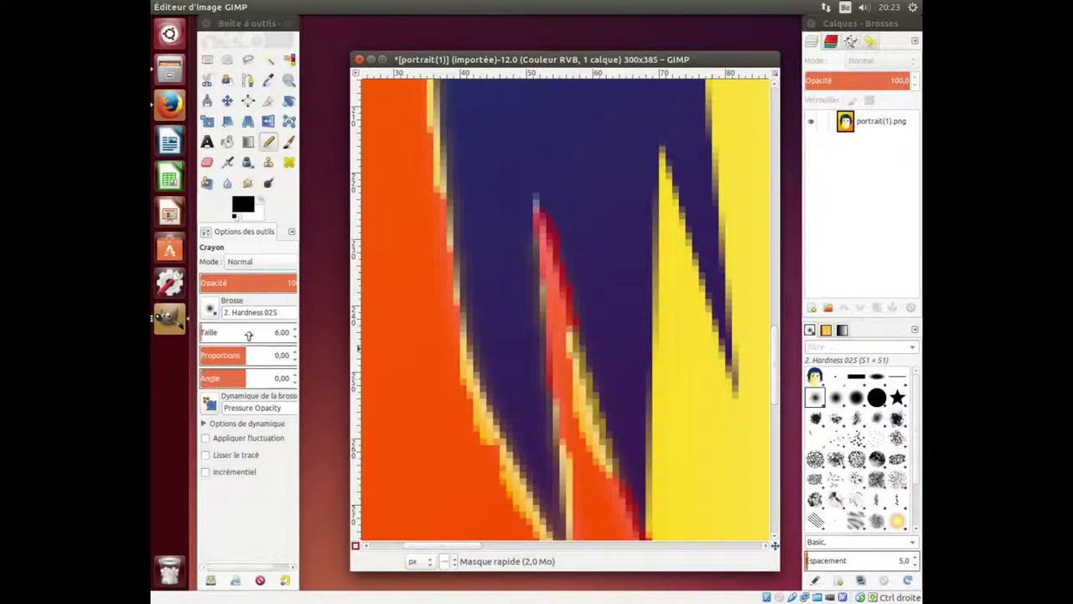
pyautogui.click(293, 336)
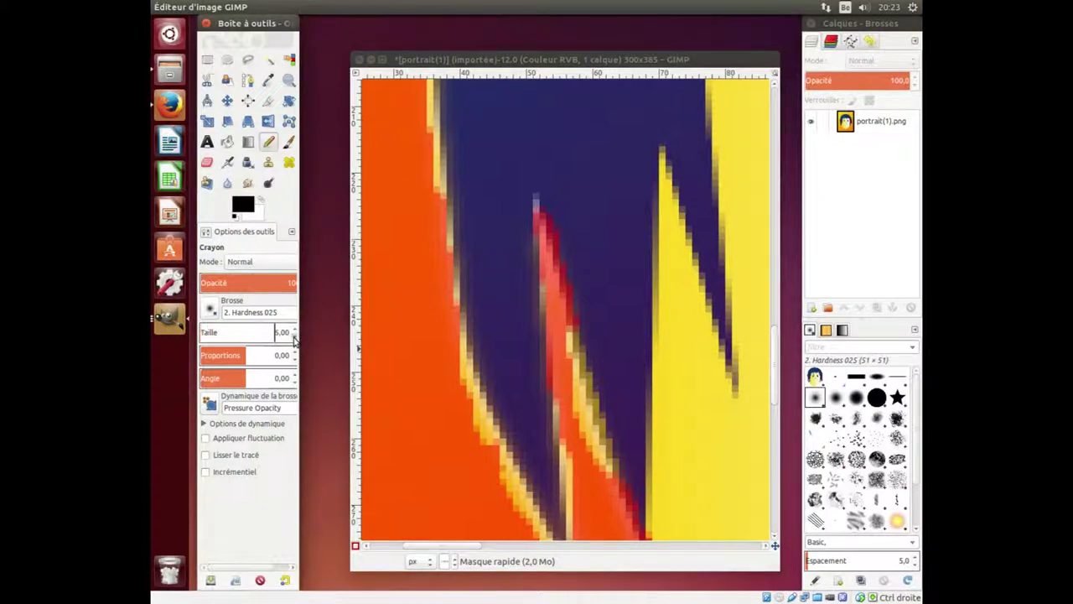
pyautogui.click(570, 349)
pyautogui.moveTo(574, 368); pyautogui.dragTo(576, 469)
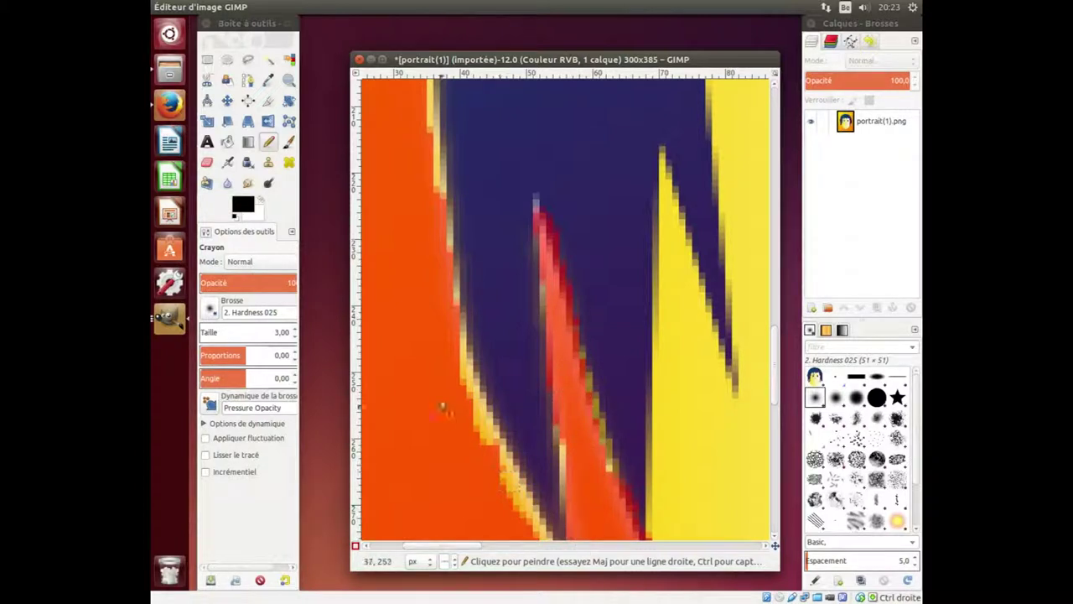
pyautogui.moveTo(450, 336); pyautogui.dragTo(509, 493)
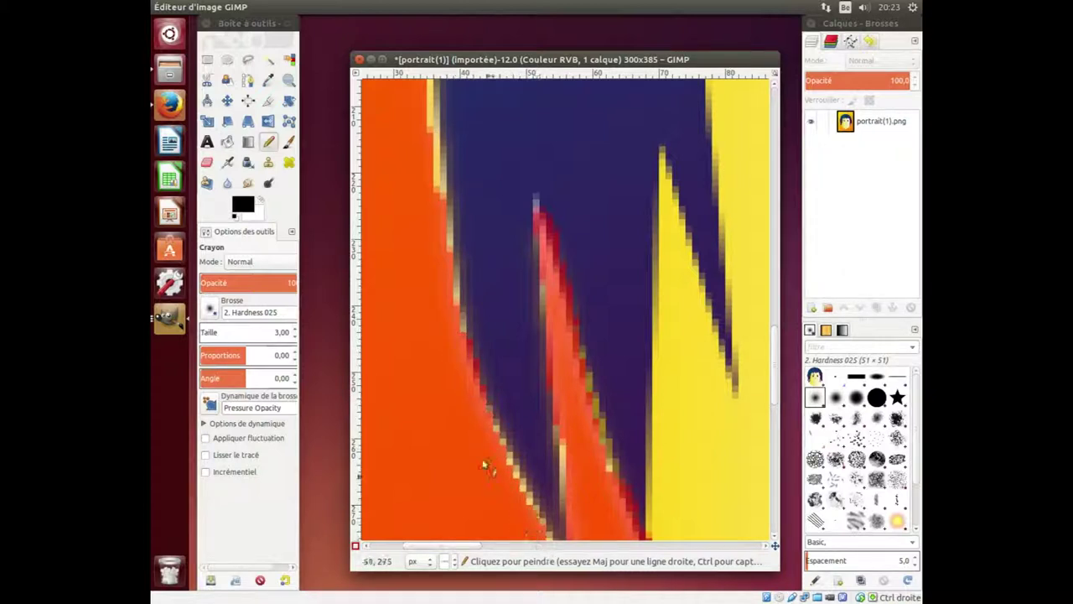
# Cover the yellow fringe along the upper hair edge, then fit the portrait in the window.
pyautogui.moveTo(436, 117); pyautogui.dragTo(437, 223)
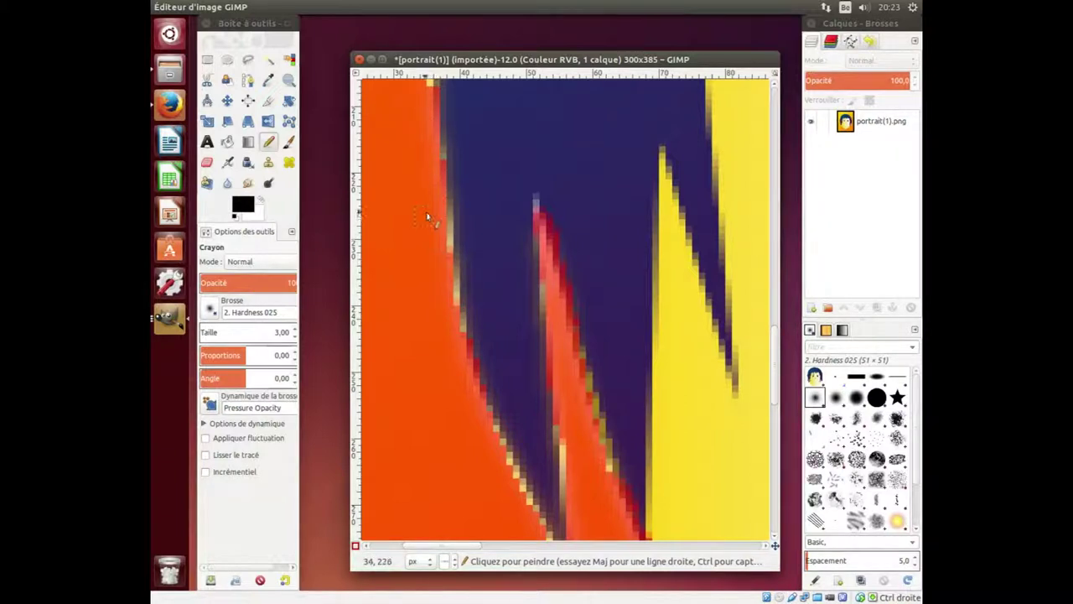
pyautogui.scroll(2, 428, 216)
pyautogui.scroll(2, 427, 211)
pyautogui.scroll(2, 428, 209)
pyautogui.scroll(2, 444, 197)
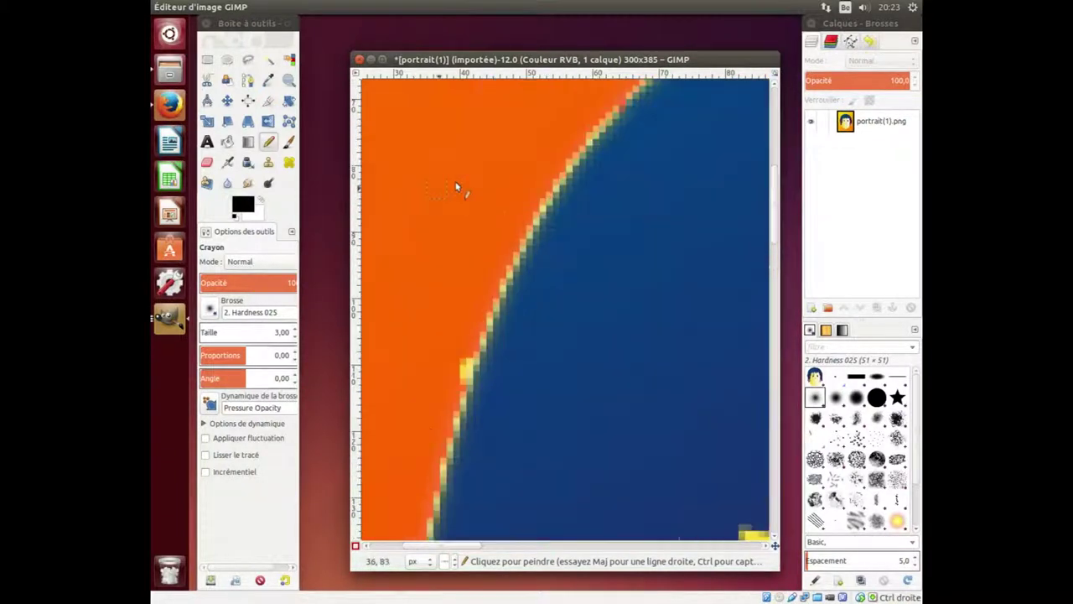
pyautogui.moveTo(457, 372); pyautogui.dragTo(462, 370)
pyautogui.hotkey('ctrl', 'shift', 'j')
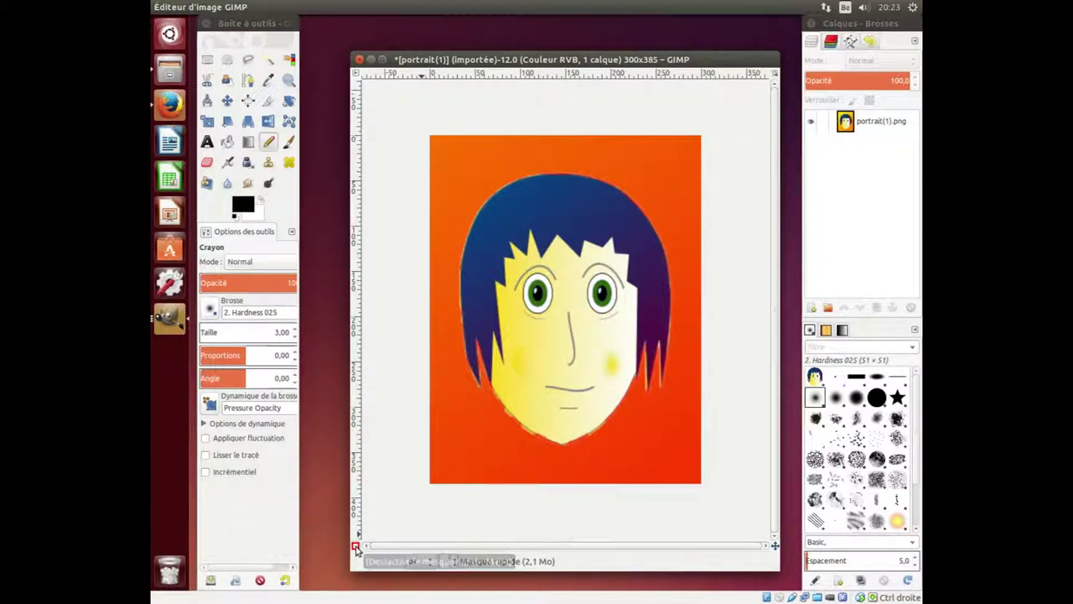
# Toggle Quick Mask off so the painted mask becomes the head selection.
pyautogui.click(355, 547)
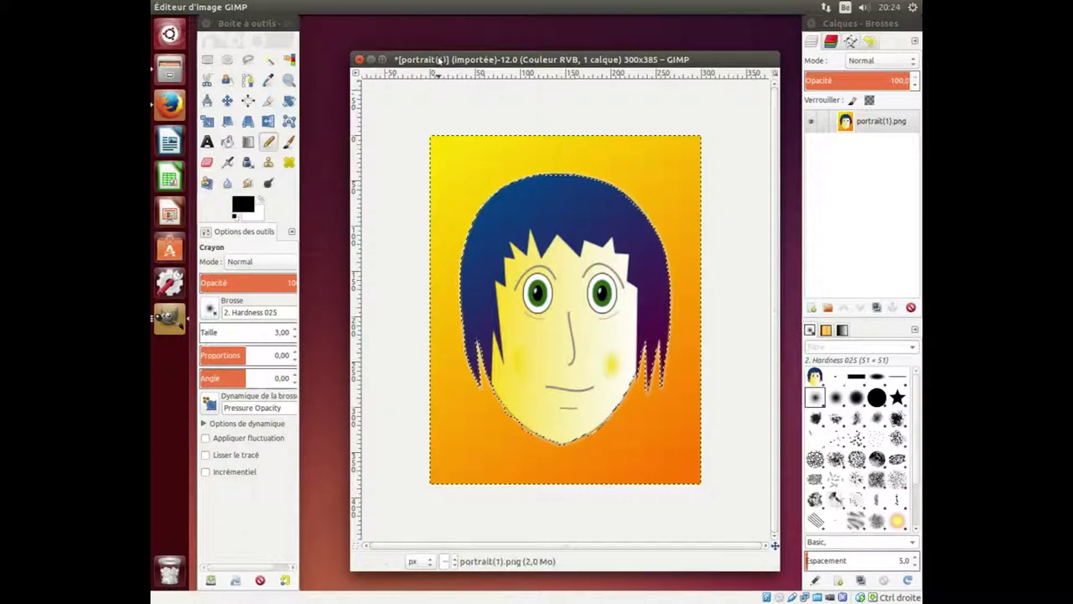
# Copy the selected cartoon head with Edit > Copy.
pyautogui.click(241, 7)
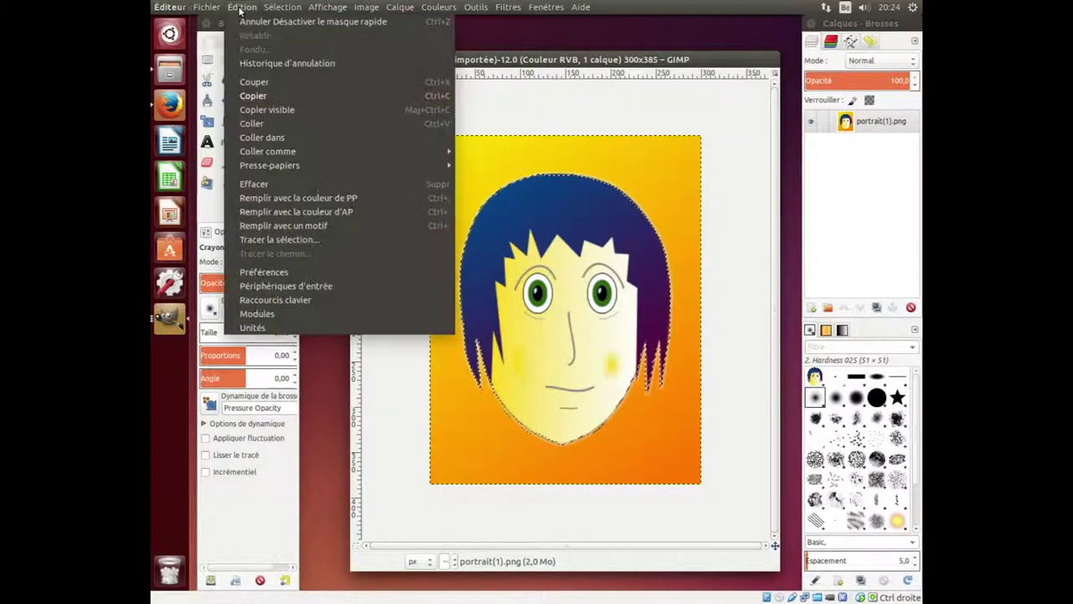
pyautogui.moveTo(206, 7)
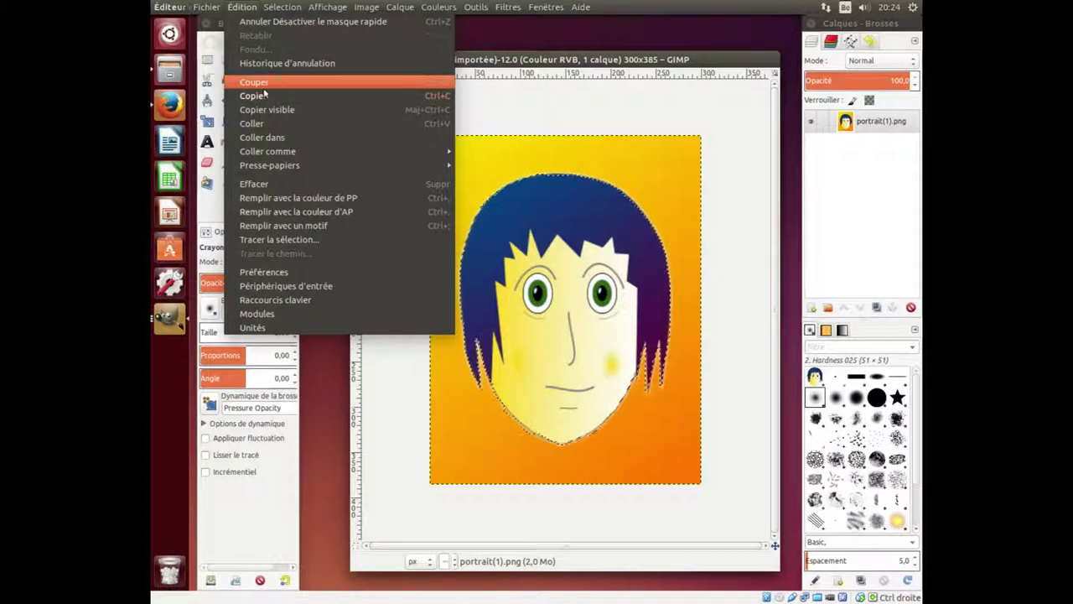
pyautogui.click(253, 96)
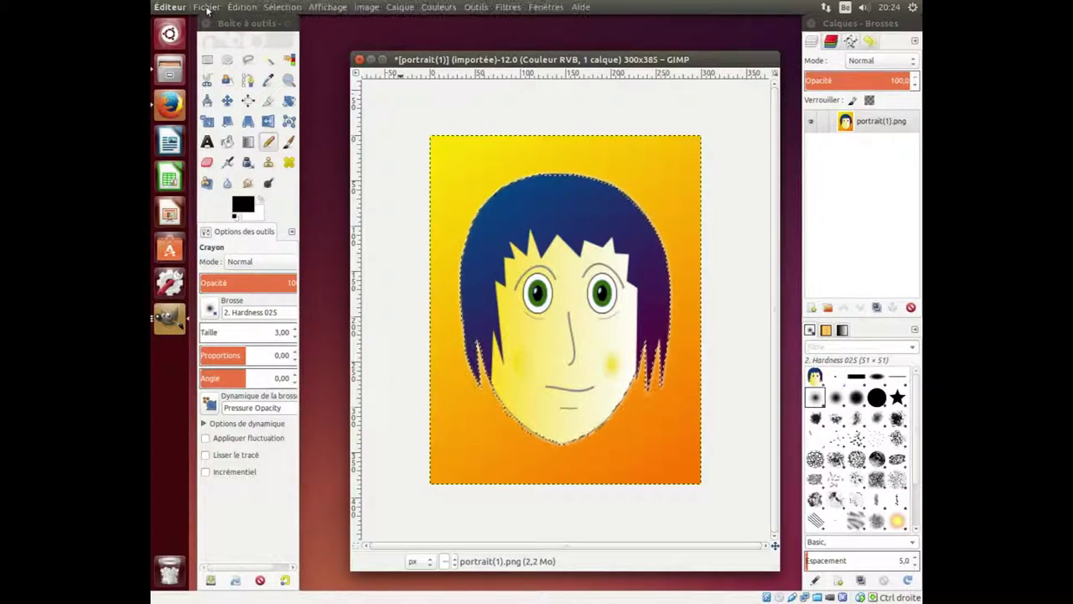
pyautogui.click(206, 7)
pyautogui.moveTo(216, 35)
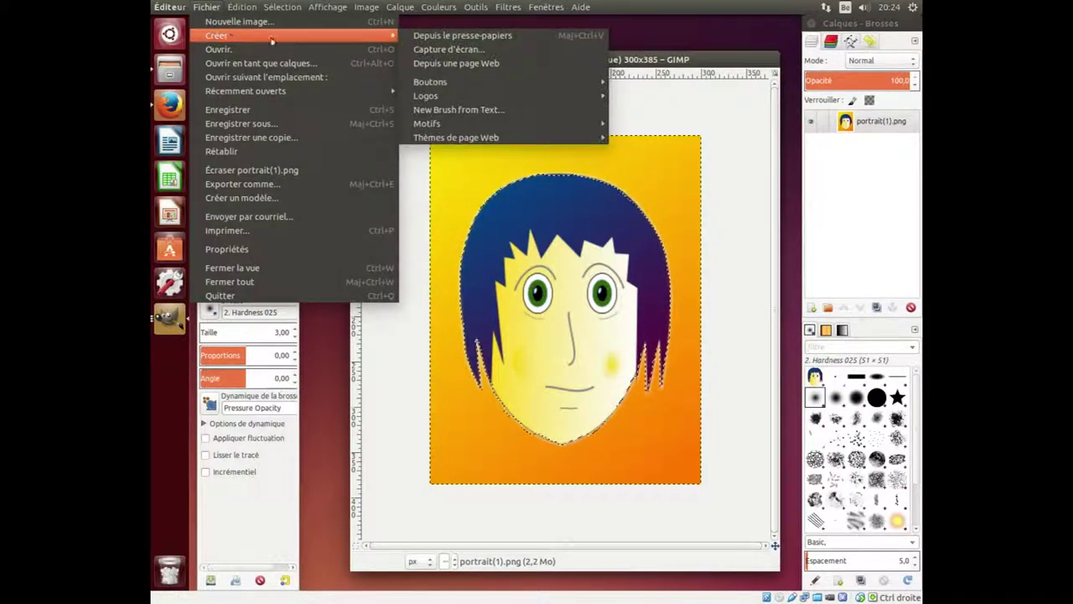
# Create a new image from the clipboard head, enlarge its window and zoom to 200%.
pyautogui.click(452, 36)
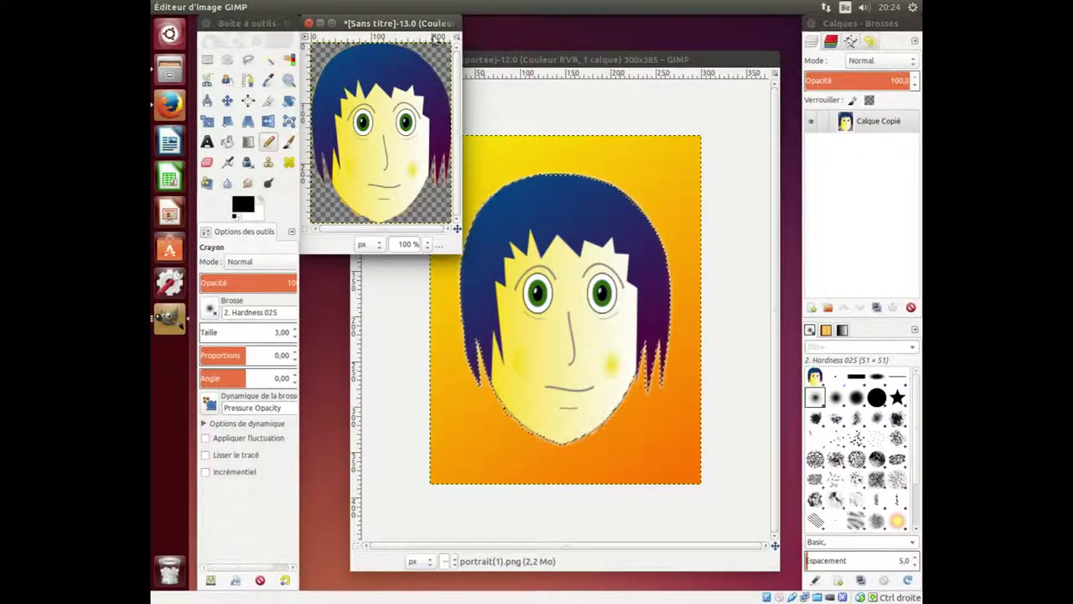
pyautogui.moveTo(448, 22); pyautogui.dragTo(537, 83)
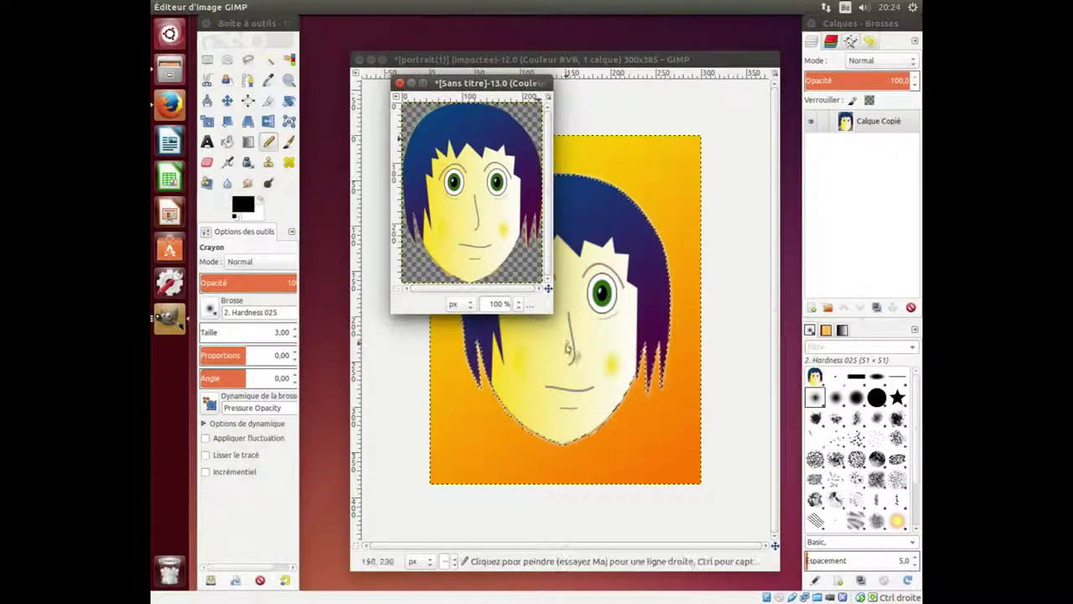
pyautogui.moveTo(545, 306); pyautogui.dragTo(788, 554)
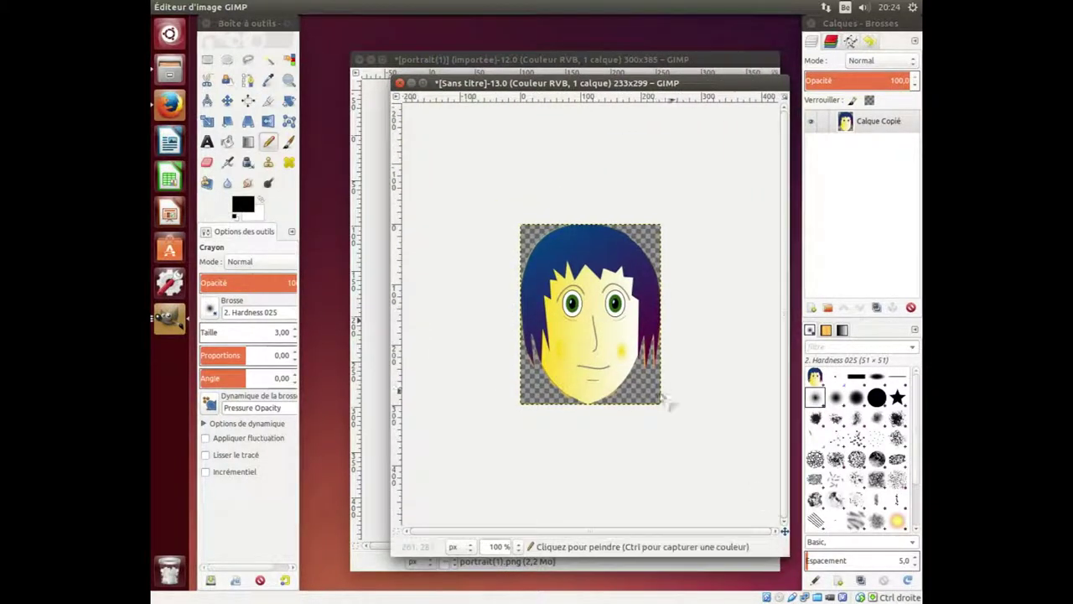
pyautogui.press('2')
pyautogui.scroll(-1, 650, 384)
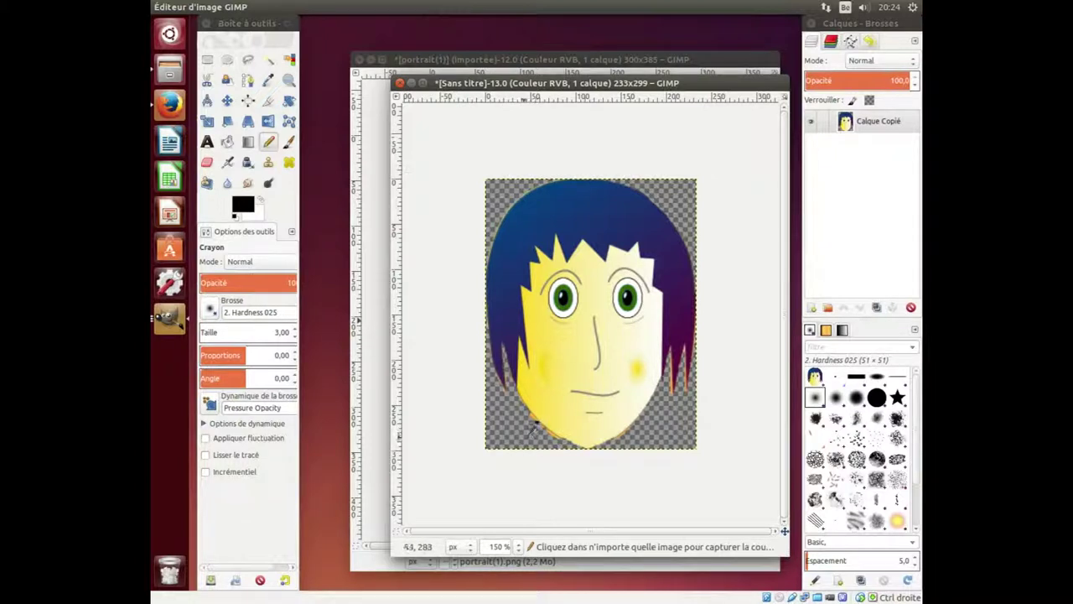
pyautogui.scroll(1, 536, 424)
pyautogui.scroll(1, 525, 423)
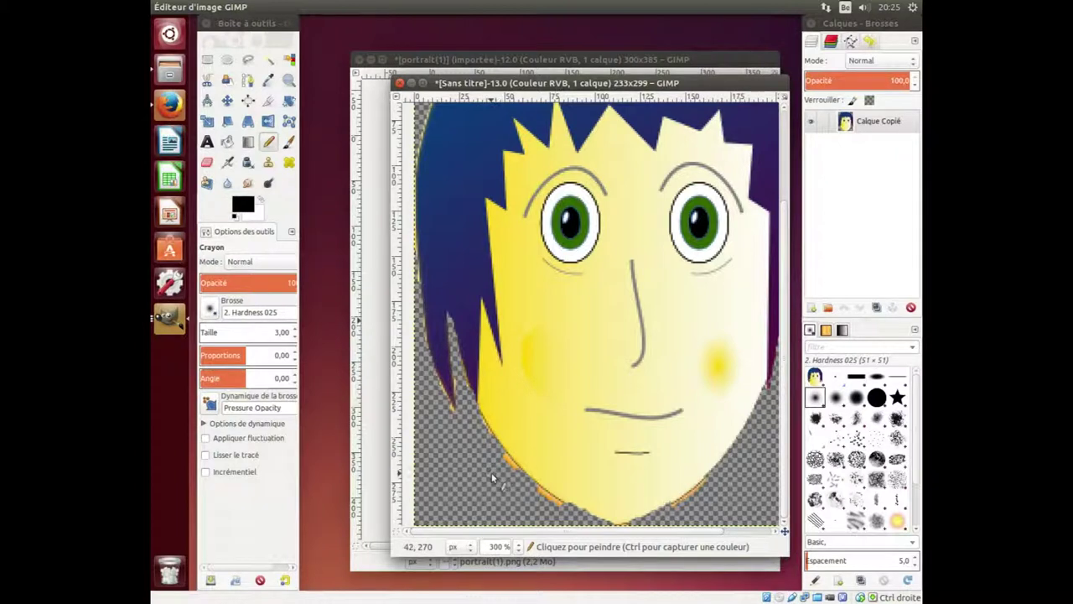
# Erase the leftover fringe at the chin, left hair tip and orange hair-tip streak.
pyautogui.click(207, 164)
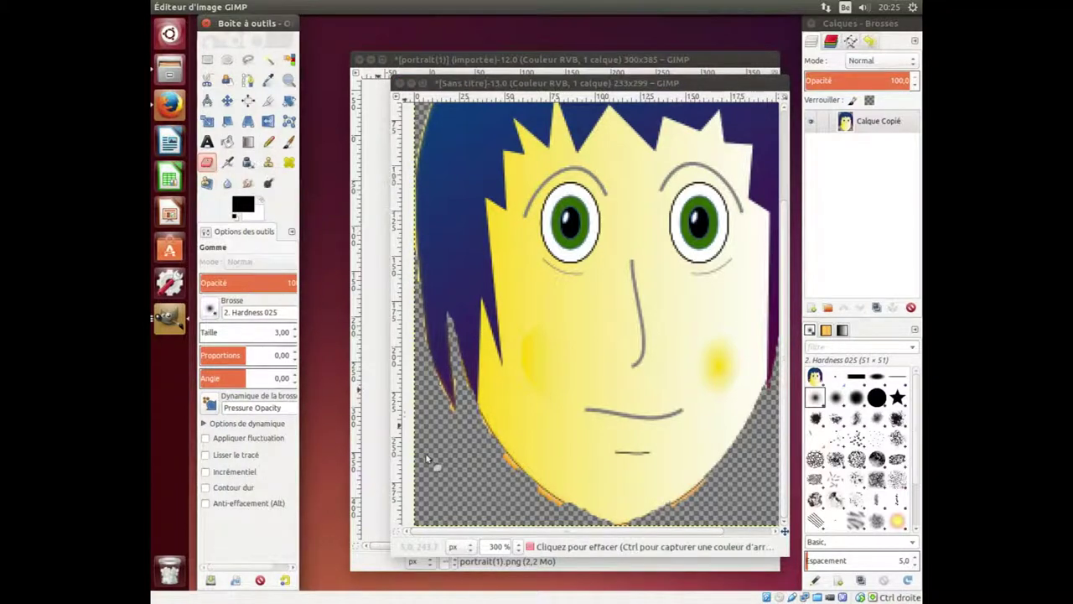
pyautogui.click(503, 462)
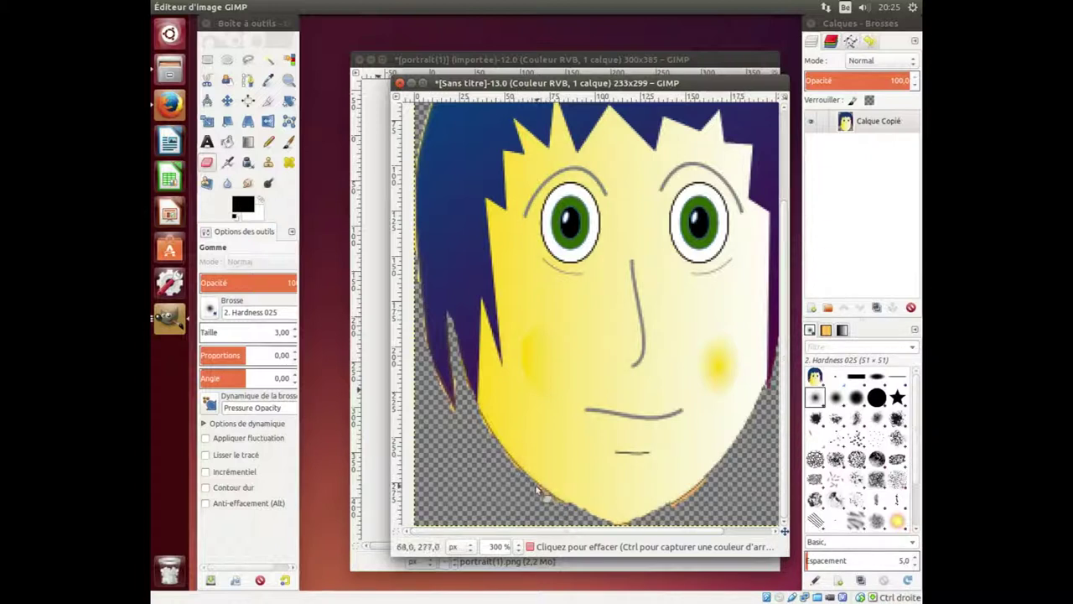
pyautogui.moveTo(559, 510); pyautogui.dragTo(709, 486)
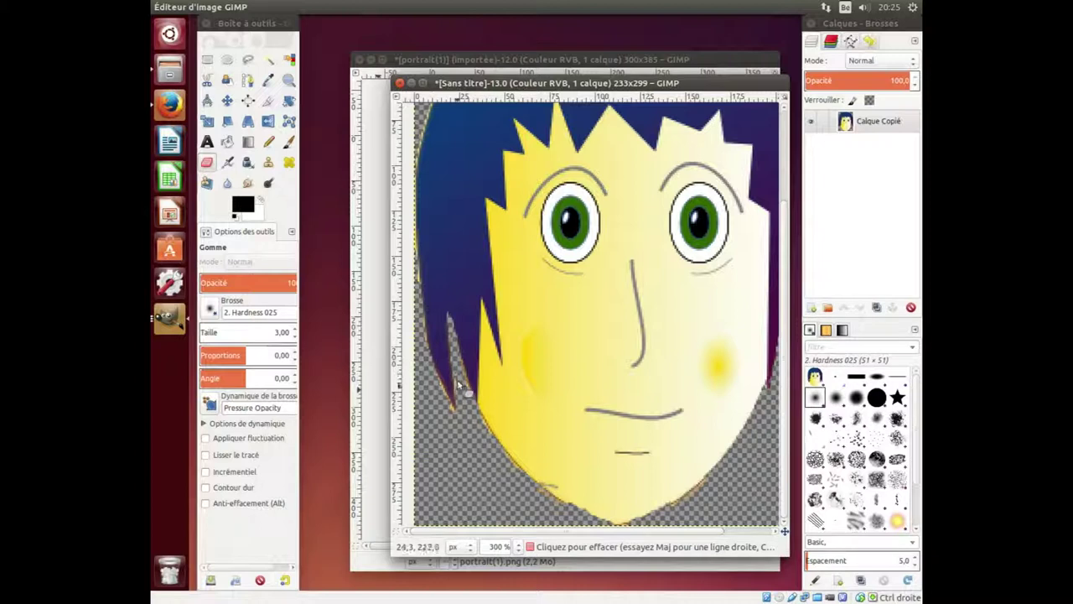
pyautogui.moveTo(460, 385); pyautogui.dragTo(449, 406)
pyautogui.scroll(-1, 635, 295)
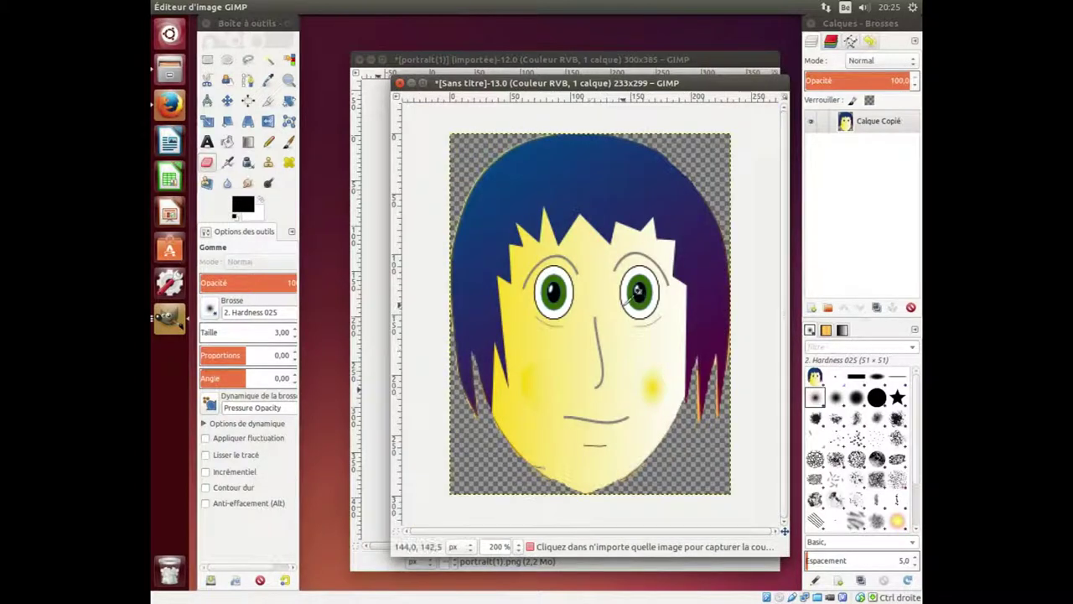
pyautogui.scroll(1, 736, 410)
pyautogui.scroll(2, 738, 394)
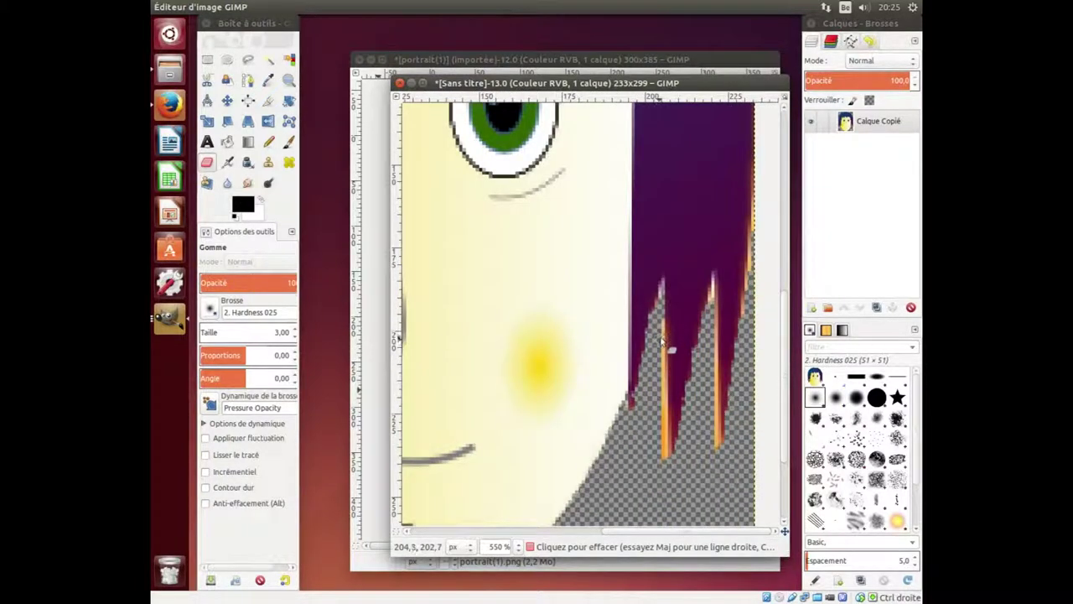
pyautogui.moveTo(665, 405); pyautogui.dragTo(670, 423)
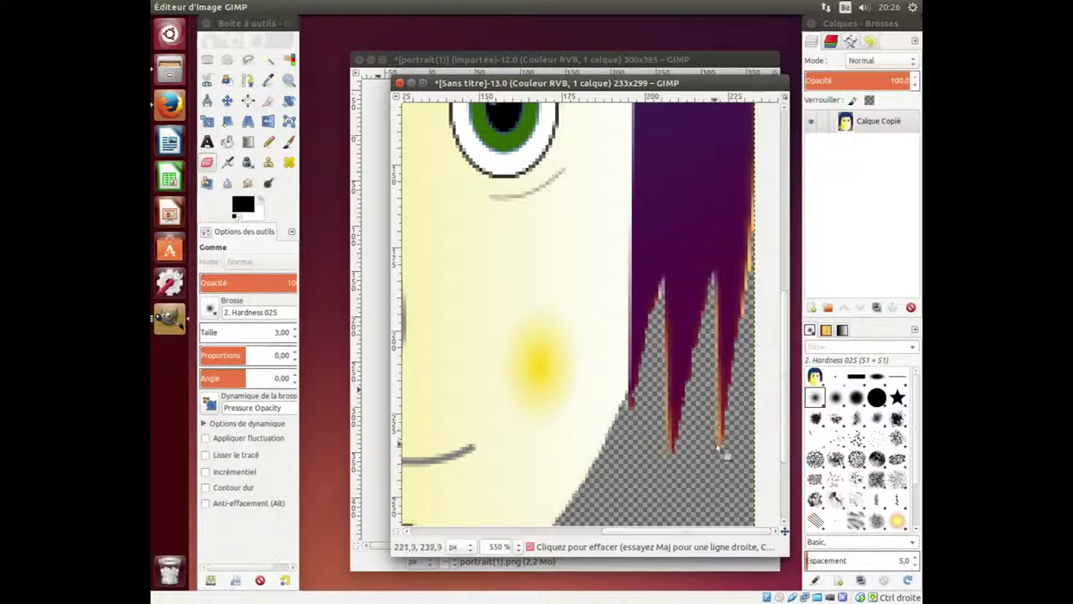
pyautogui.keyDown('ctrl'); pyautogui.scroll(-2, 708, 432); pyautogui.keyUp('ctrl')
pyautogui.keyDown('ctrl'); pyautogui.scroll(-2, 671, 357); pyautogui.keyUp('ctrl')
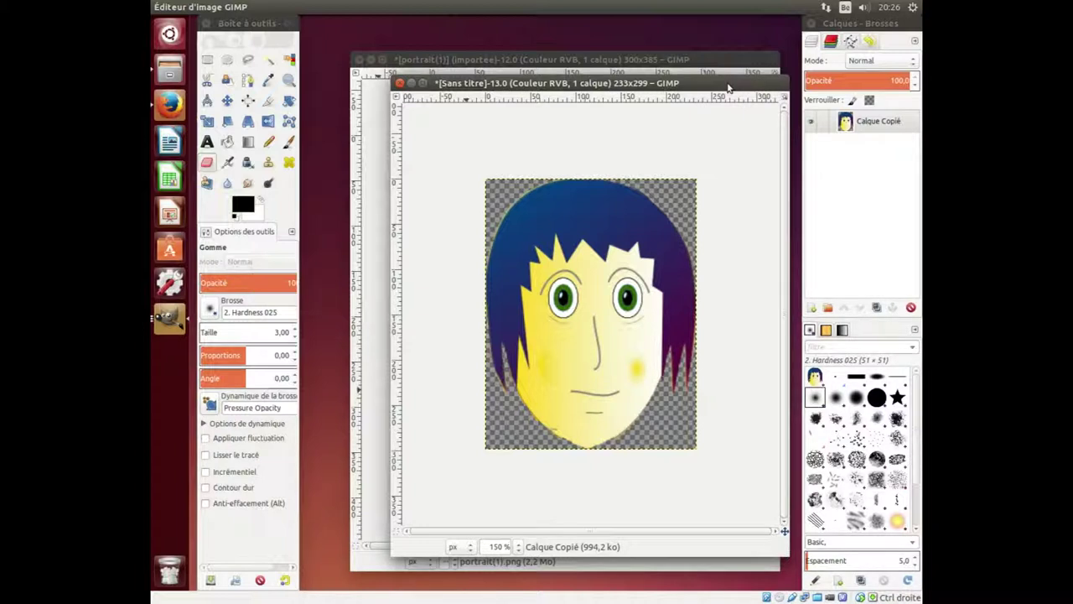
# Save the cut-out head as detourage.xcf in Documents.
pyautogui.click(207, 8)
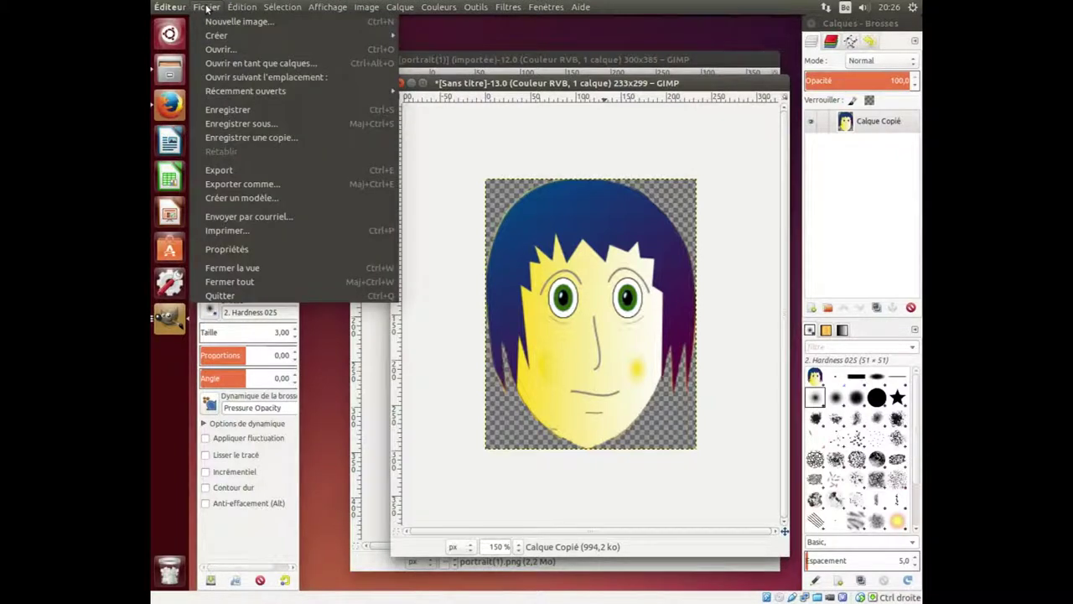
pyautogui.click(227, 109)
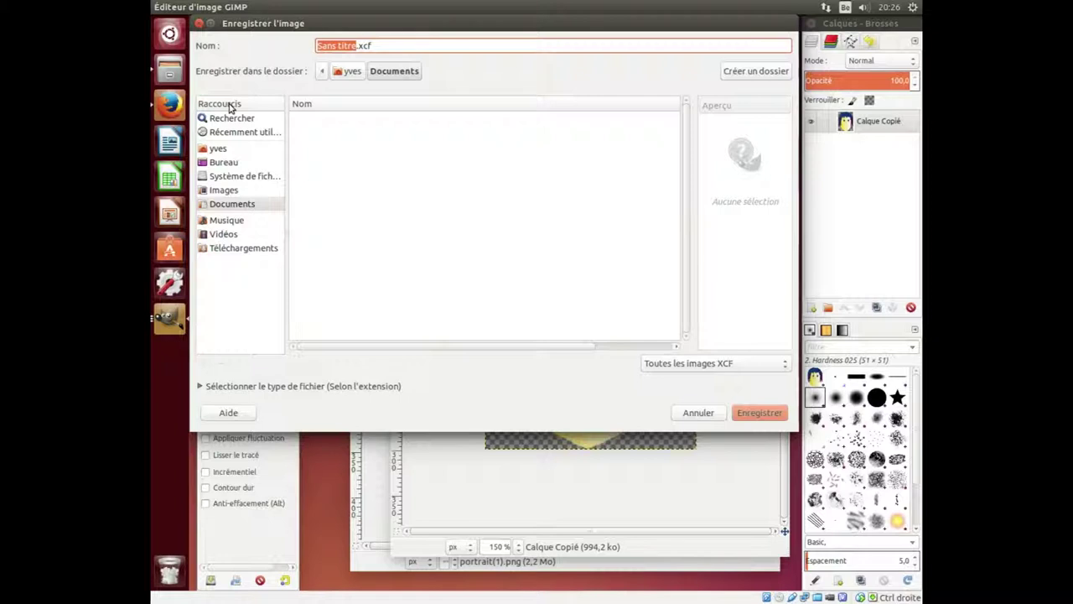
pyautogui.write('detourage')
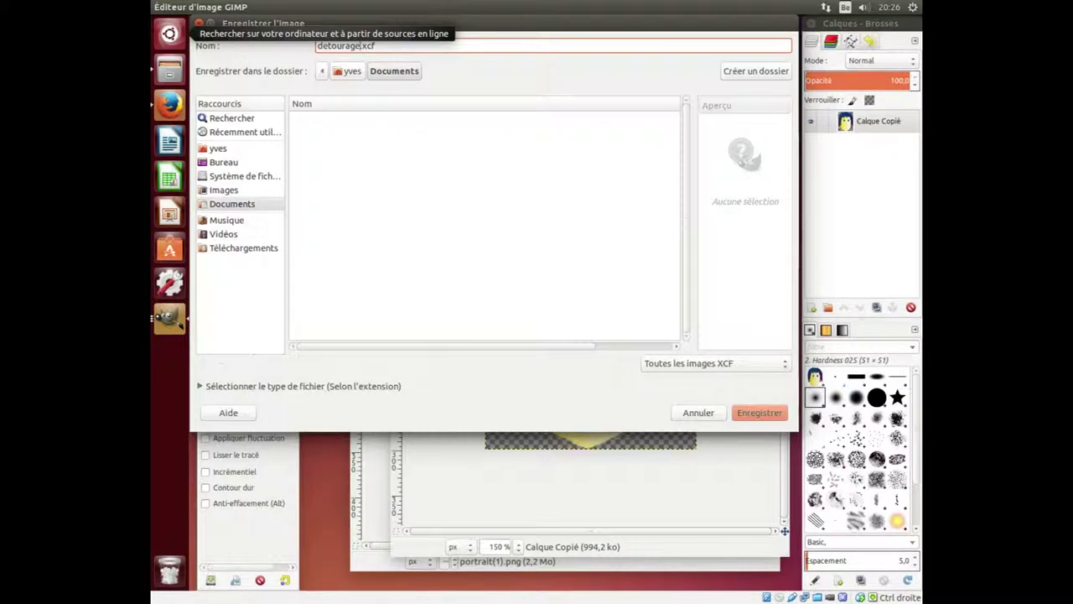
pyautogui.click(758, 412)
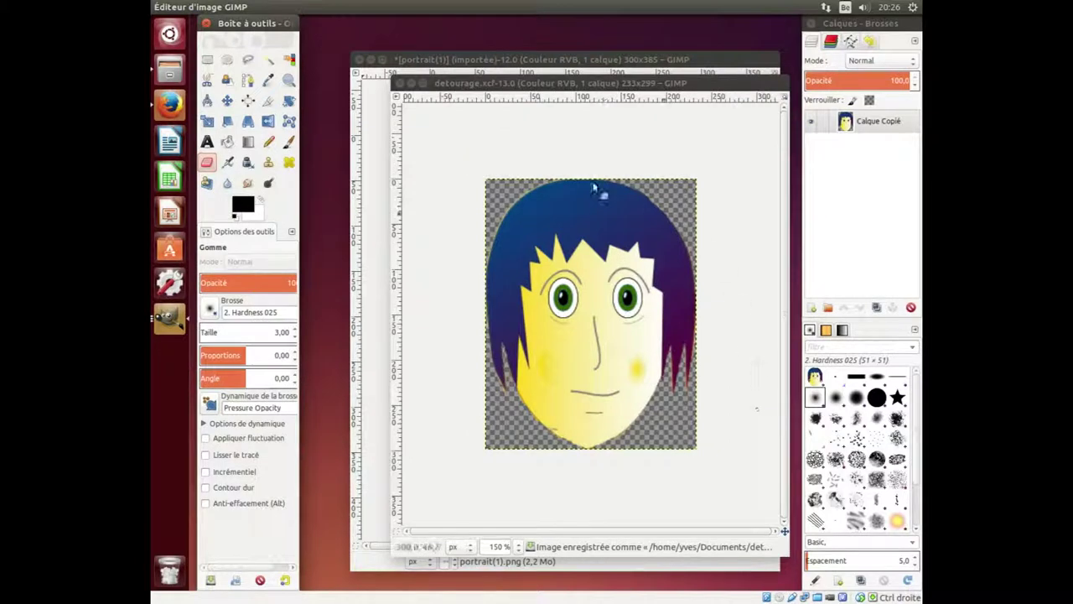
# Copy the detourage head to the clipboard and bring up Firefox with the footballer photo.
pyautogui.click(766, 88)
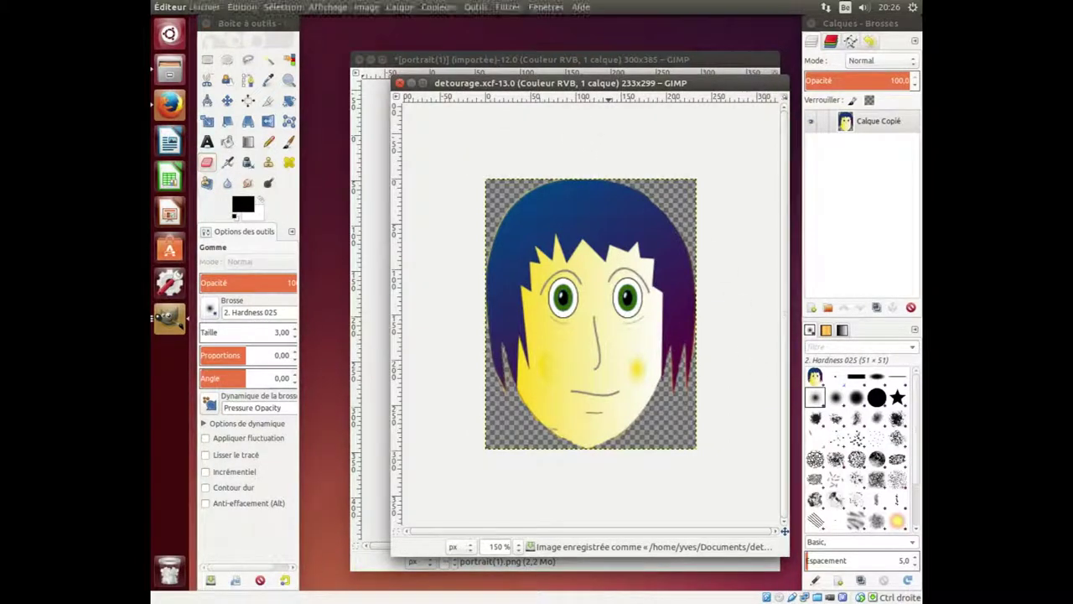
pyautogui.click(240, 7)
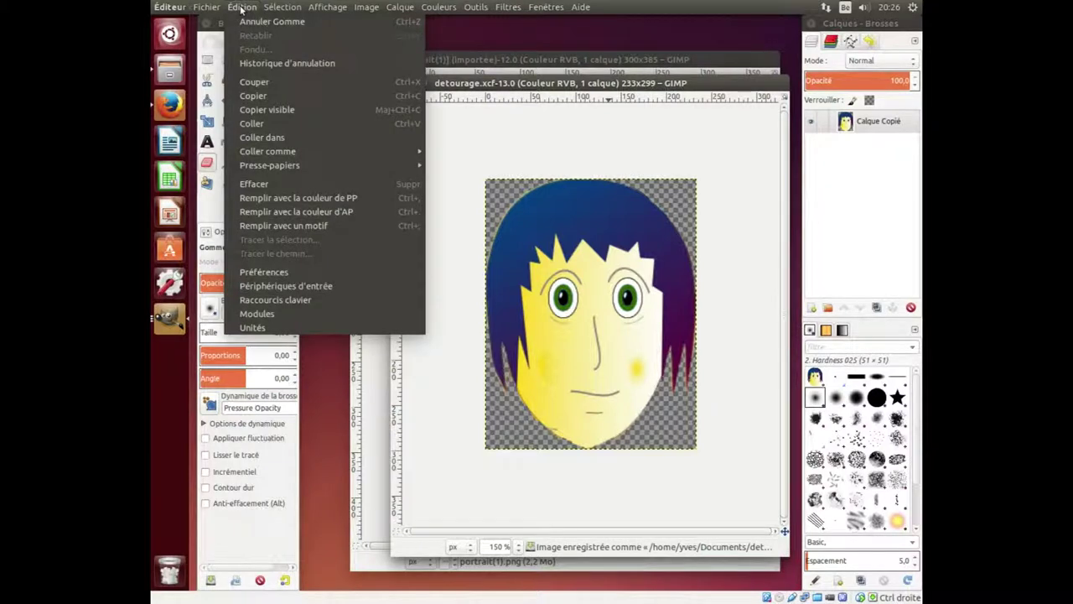
pyautogui.click(253, 98)
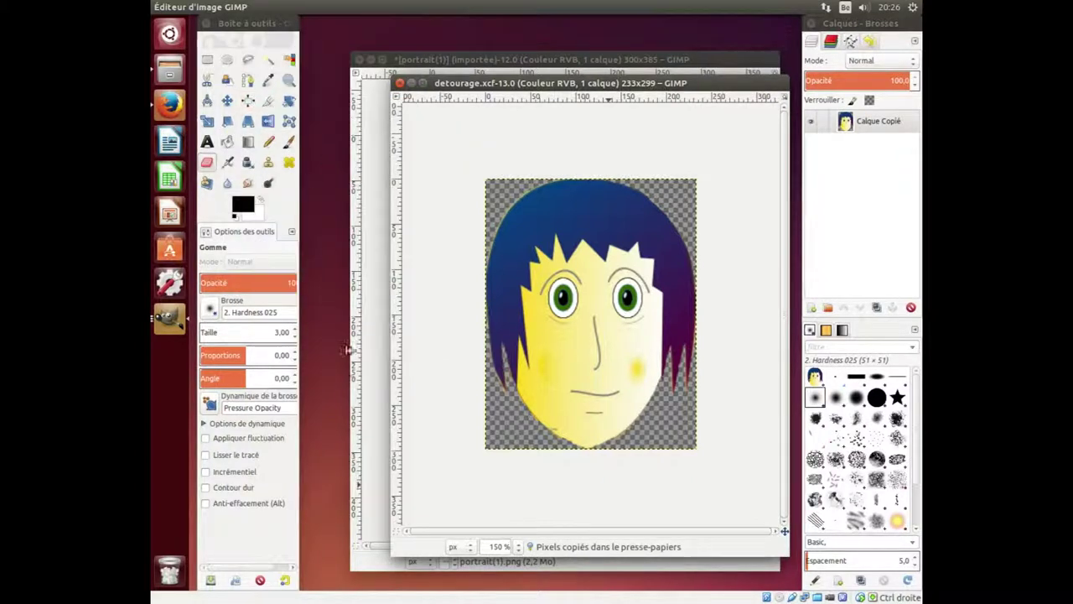
pyautogui.click(166, 108)
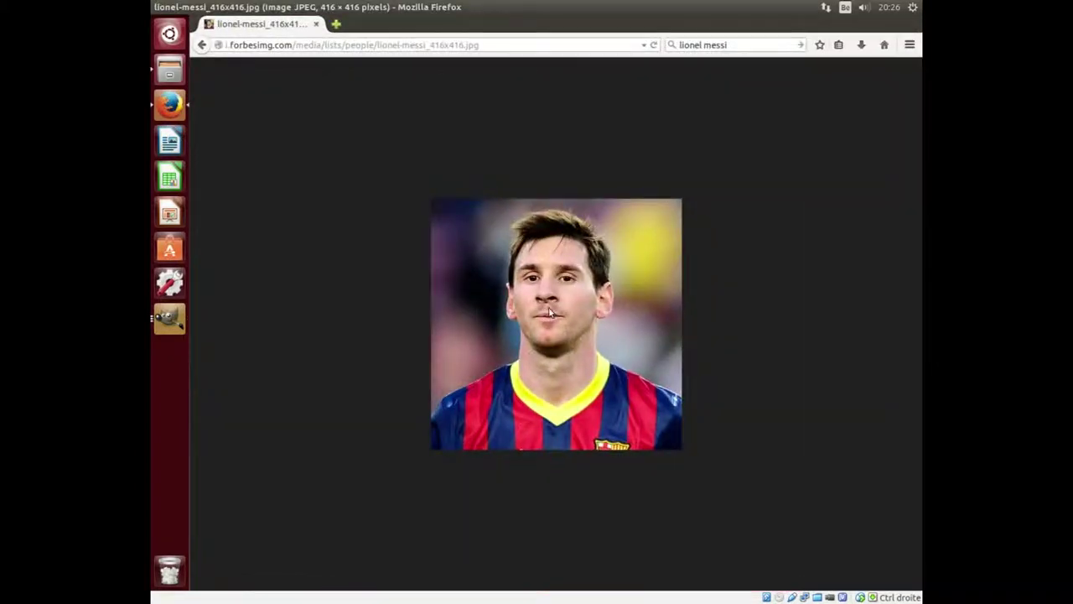
# Copy the footballer photo with Copy Image and return to GIMP.
pyautogui.rightClick(555, 301)
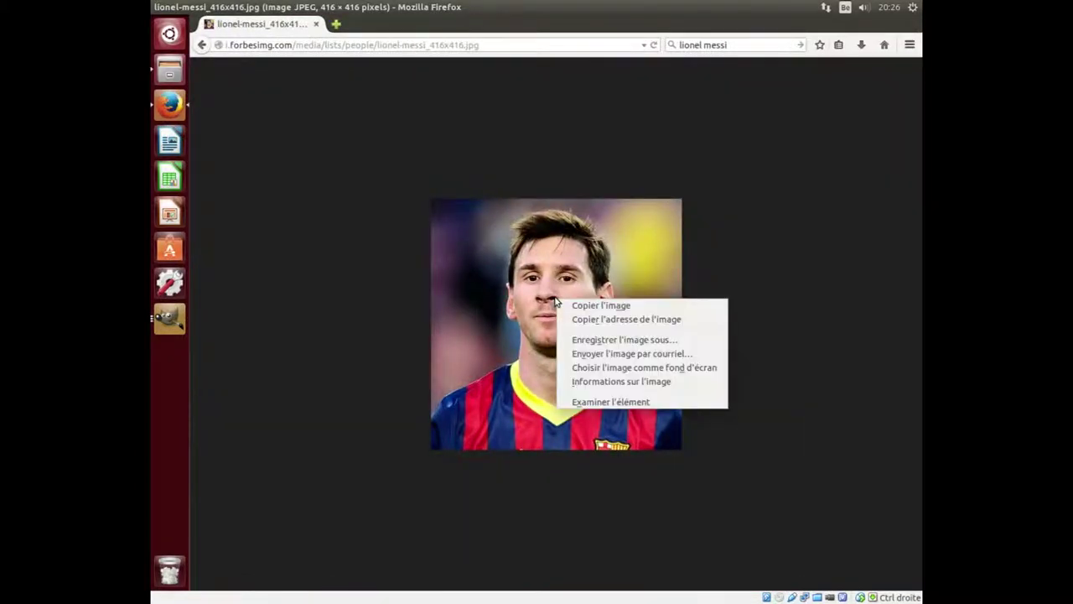
pyautogui.click(609, 307)
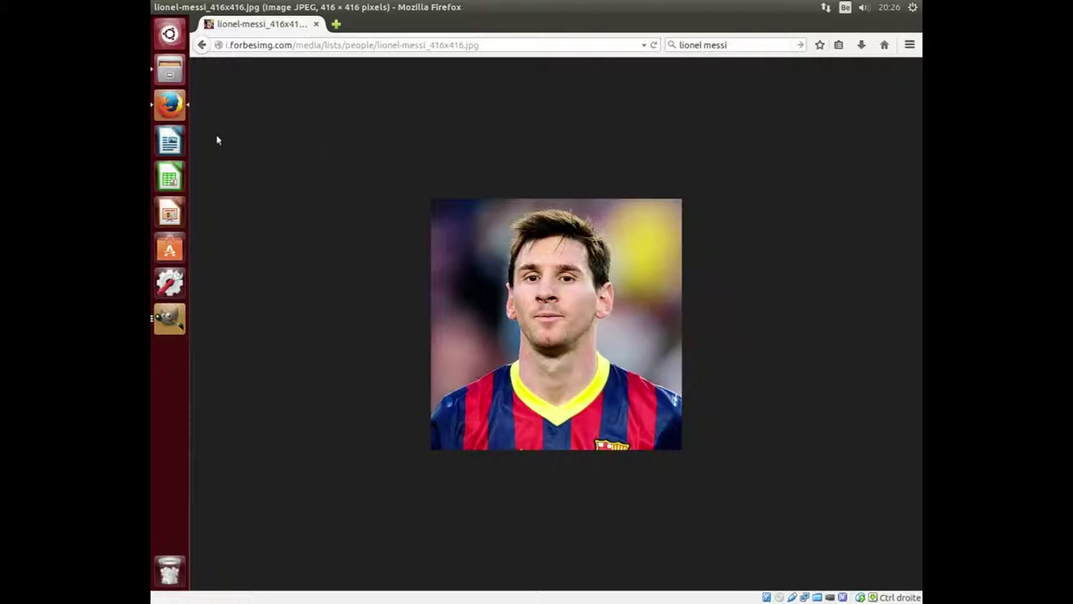
pyautogui.click(167, 323)
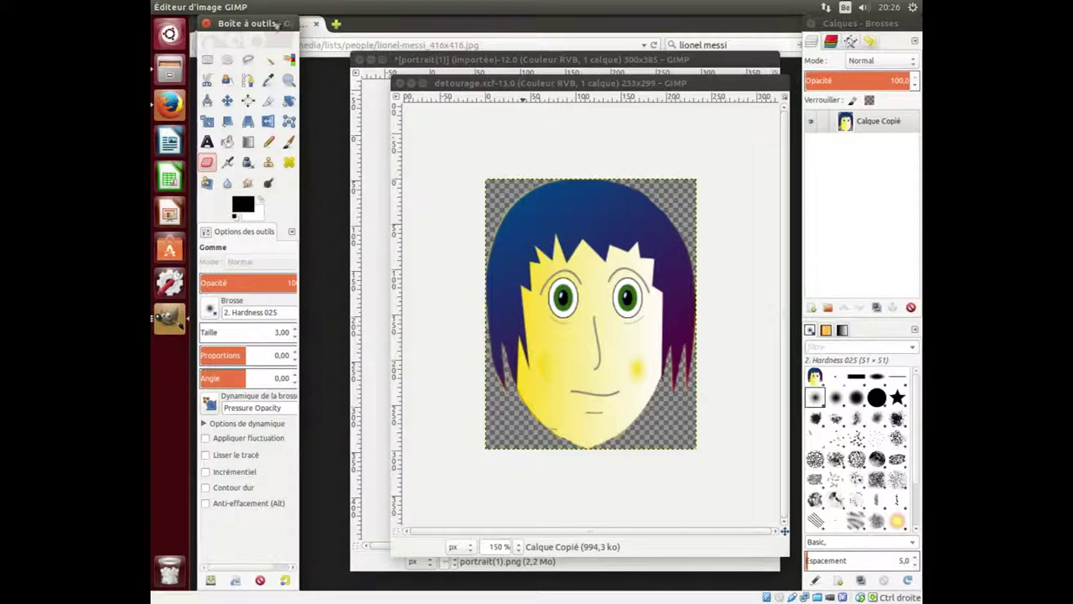
# Create a new 416×416 image from the clipboard photo and raise the detourage.xcf window.
pyautogui.click(501, 86)
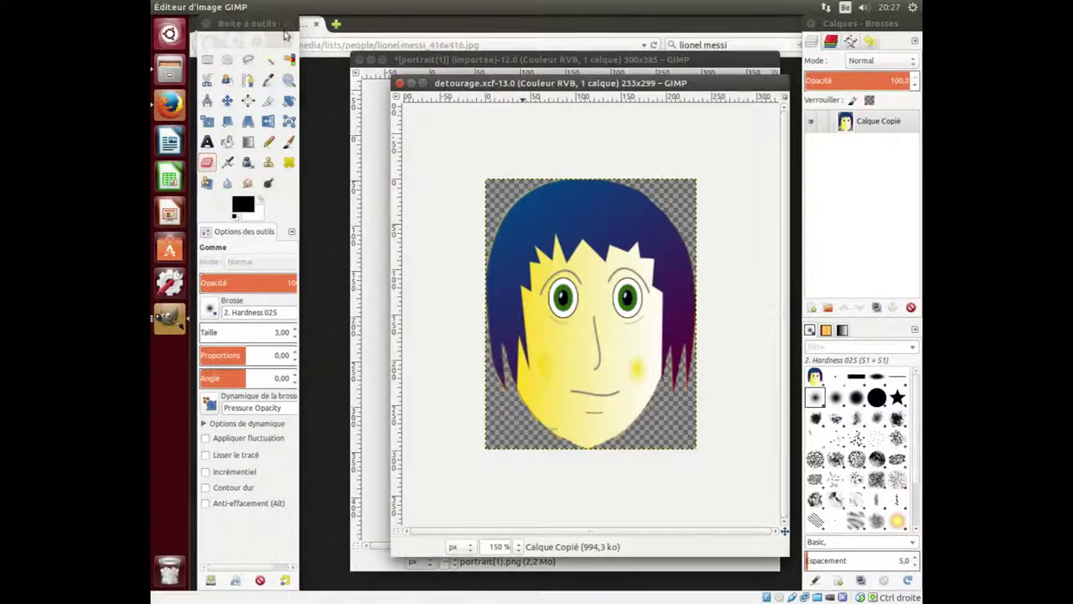
pyautogui.click(205, 6)
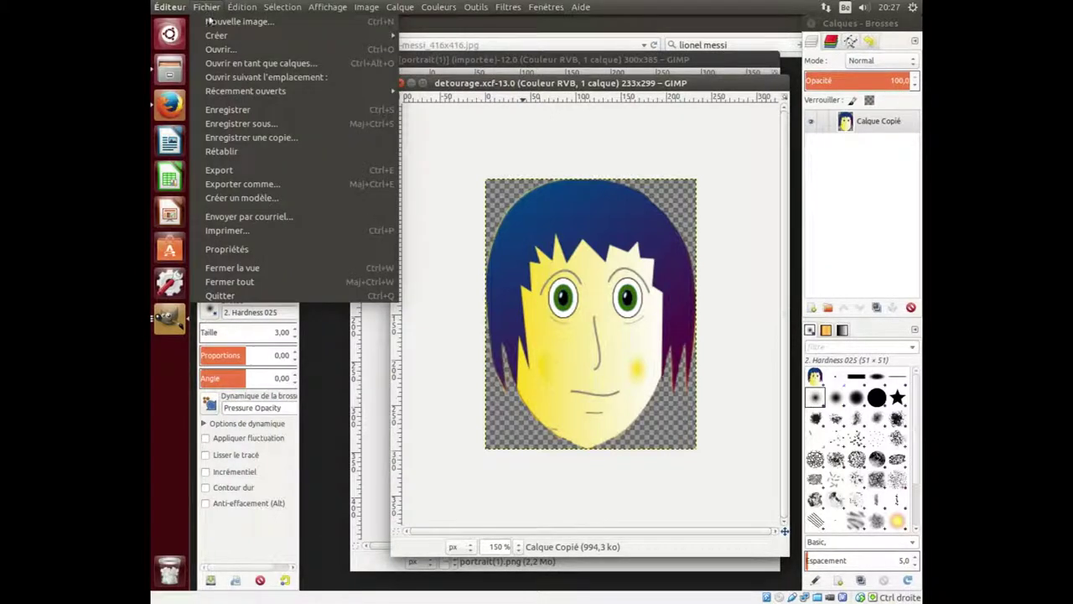
pyautogui.moveTo(216, 35)
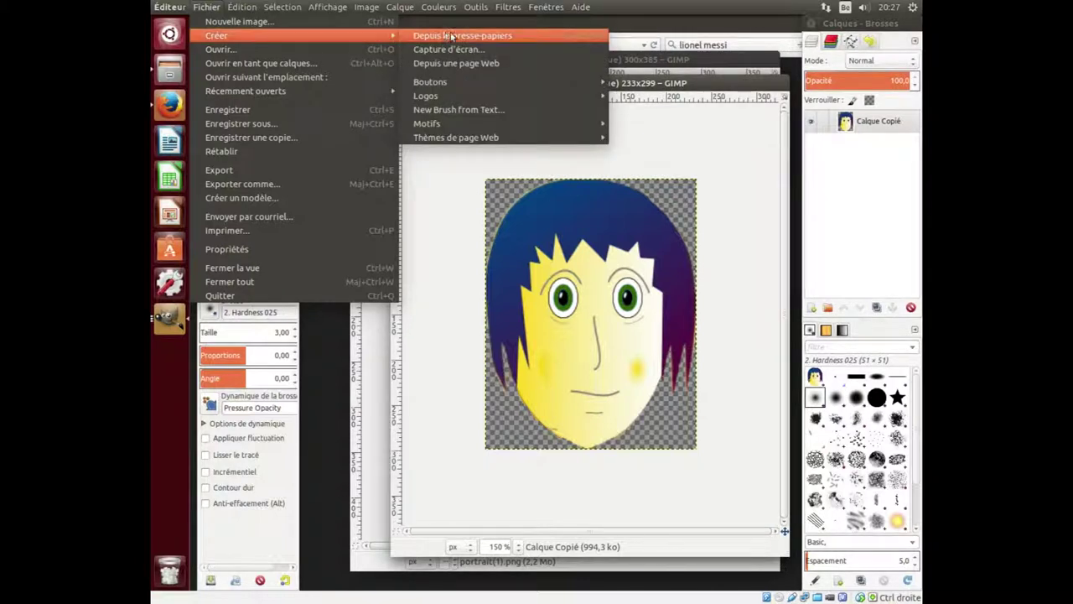
pyautogui.click(451, 36)
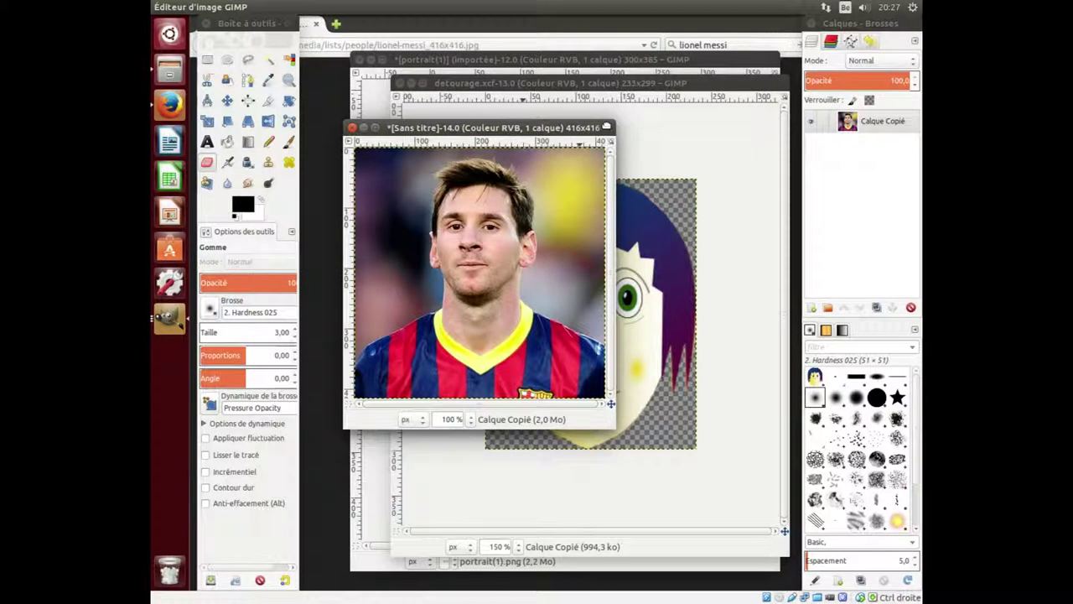
pyautogui.click(746, 90)
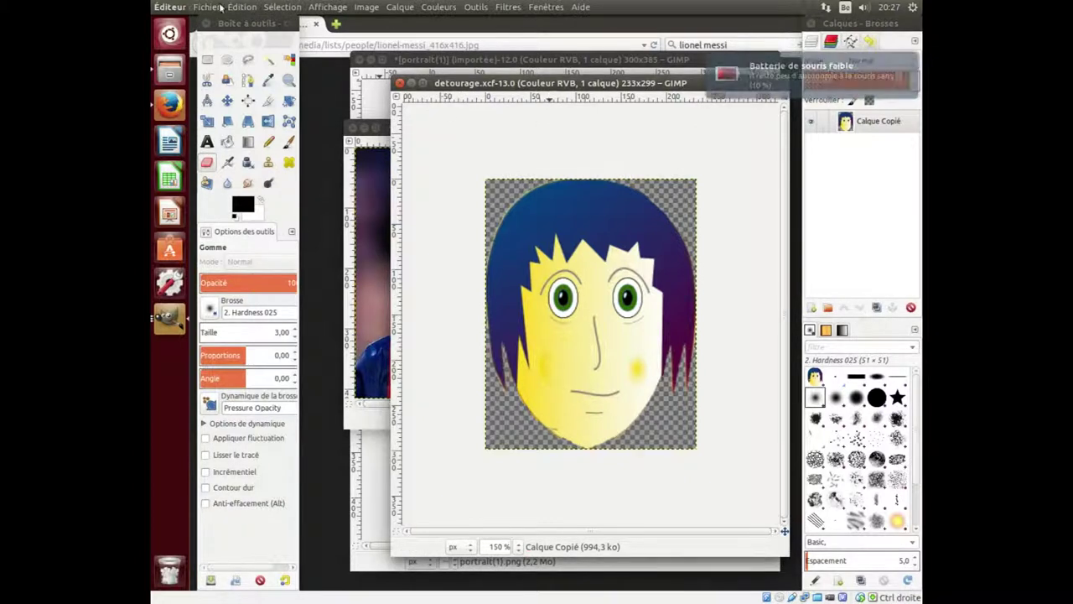
# Copy the cut-out head from detourage and paste it onto the footballer photo as new layer Calque Copié #1.
pyautogui.click(242, 7)
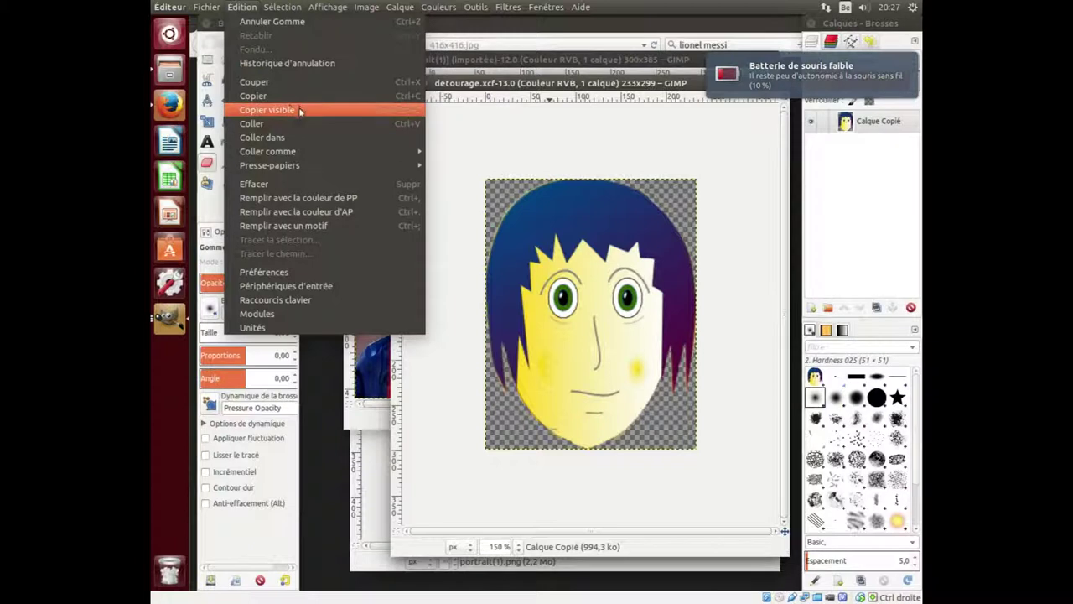
pyautogui.click(275, 96)
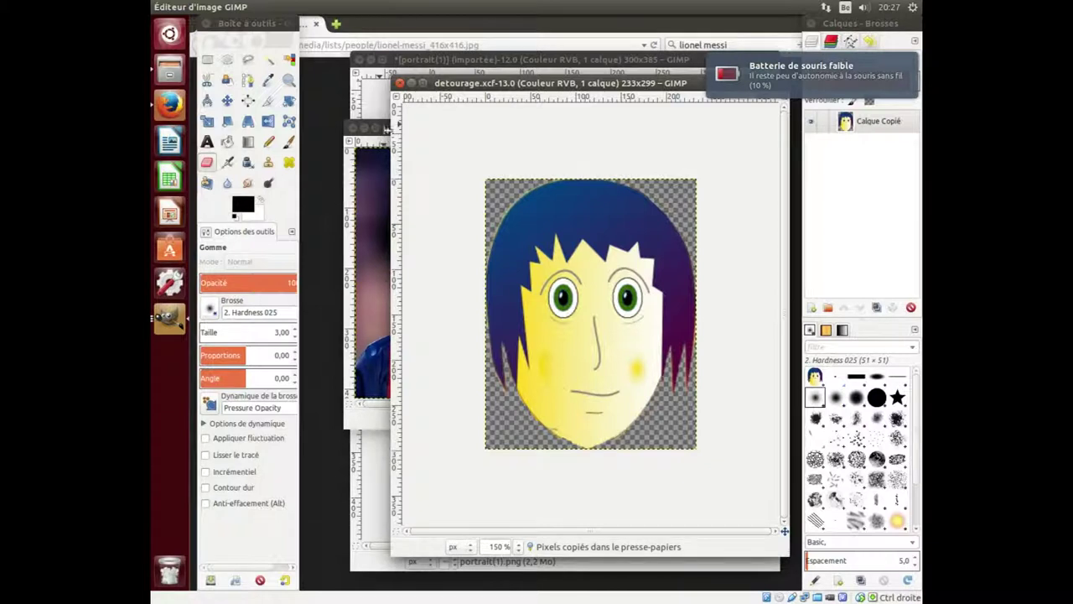
pyautogui.click(349, 184)
pyautogui.press('m')
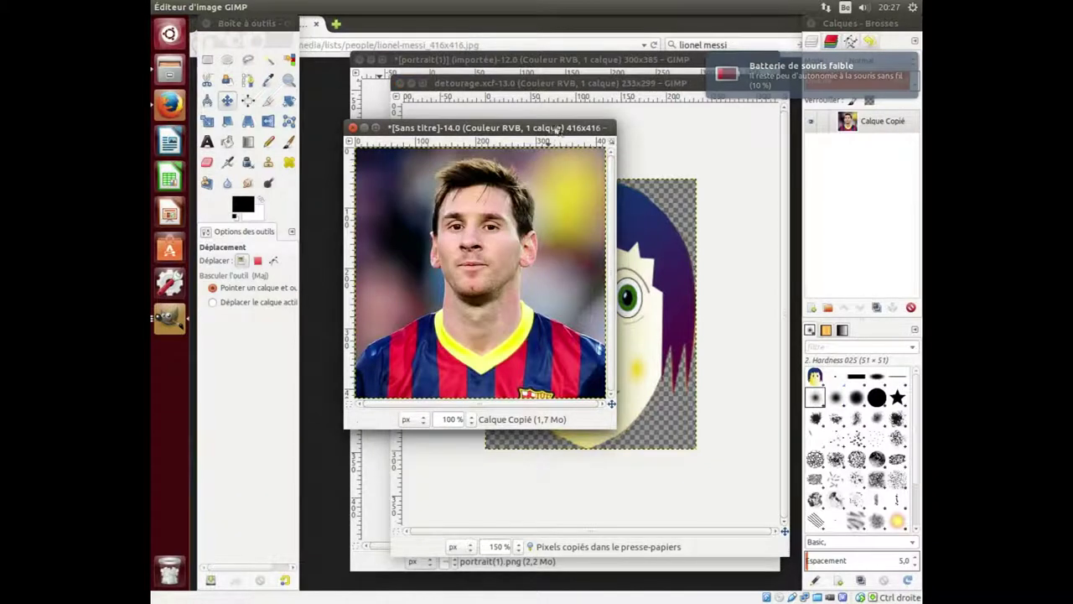
pyautogui.moveTo(561, 127); pyautogui.dragTo(579, 117)
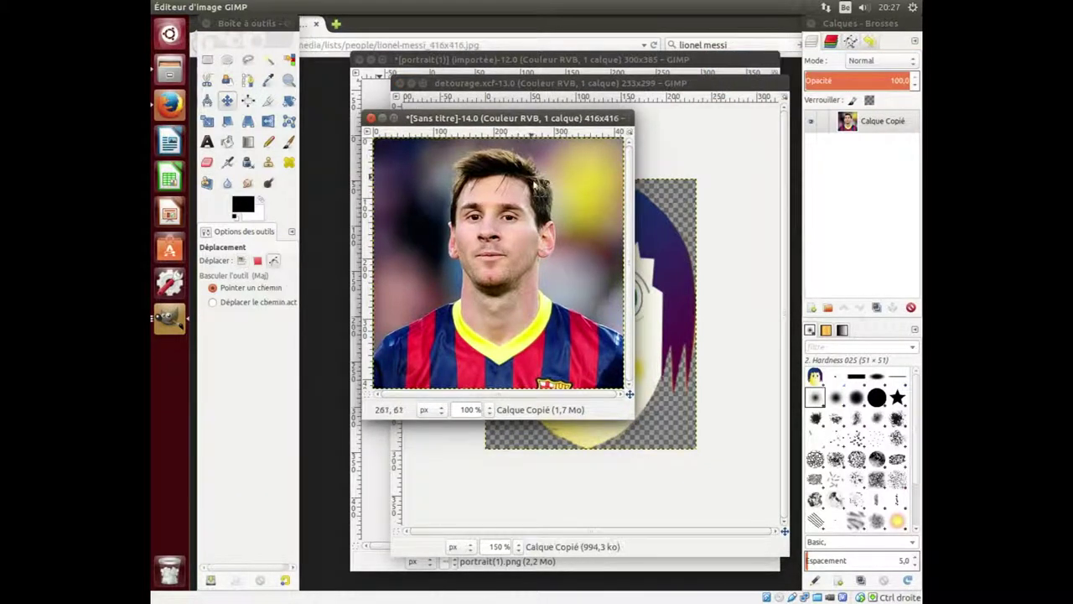
pyautogui.hotkey('ctrl', 'v')
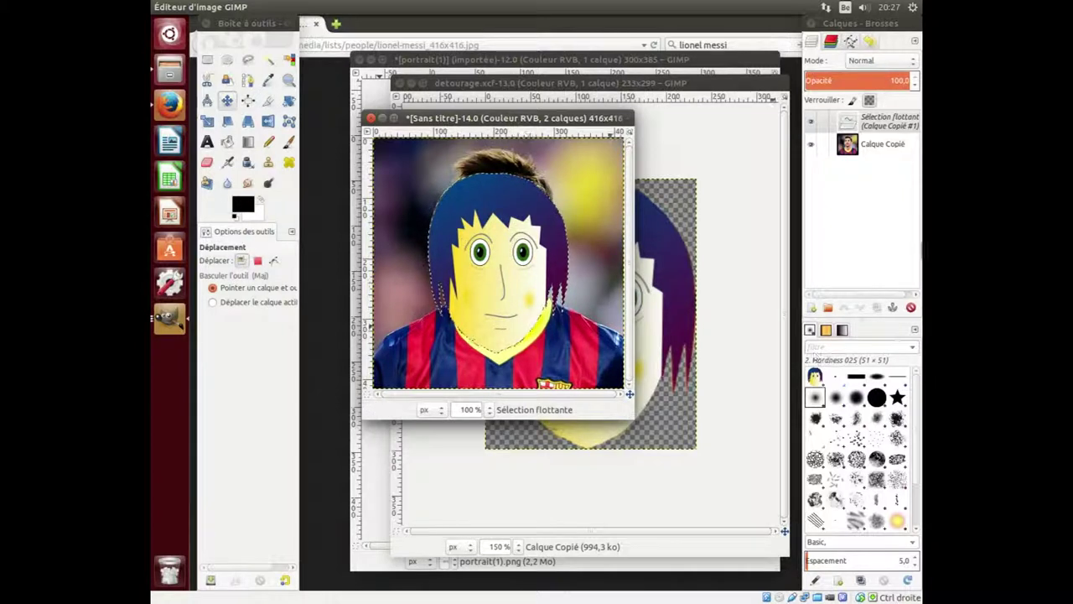
pyautogui.click(893, 124)
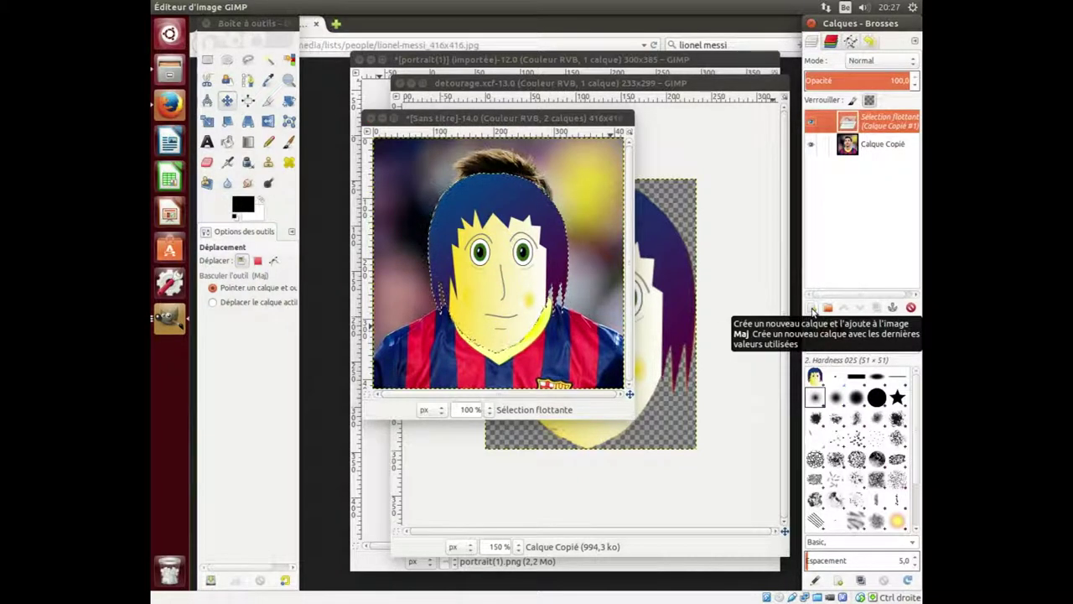
pyautogui.click(813, 309)
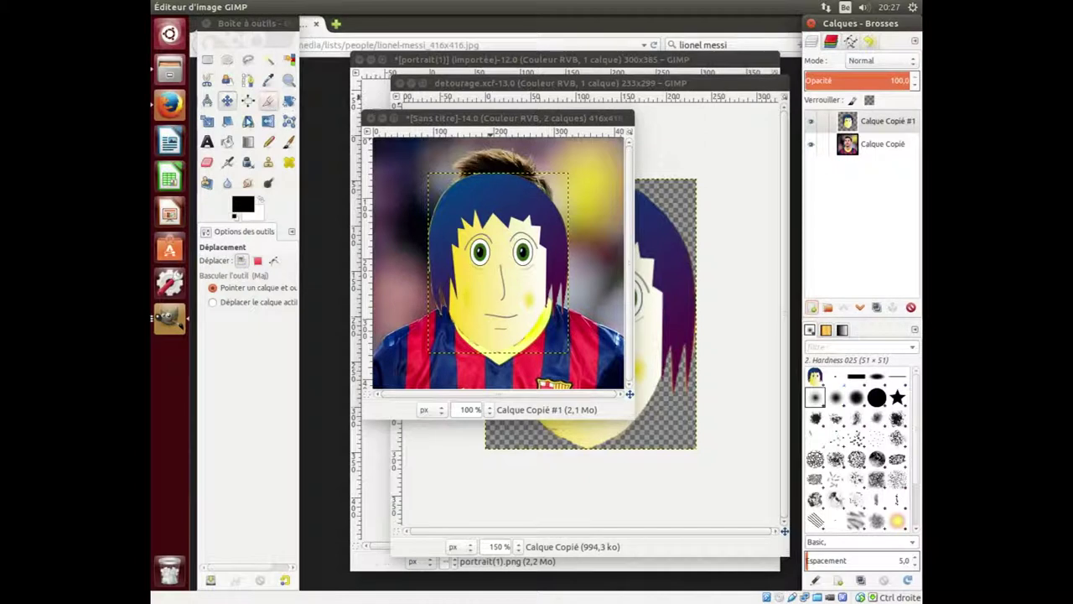
# Move the cartoon head layer about 51 px up over the footballer's face and fine-tune its position.
pyautogui.click(228, 101)
pyautogui.moveTo(514, 326); pyautogui.dragTo(519, 285)
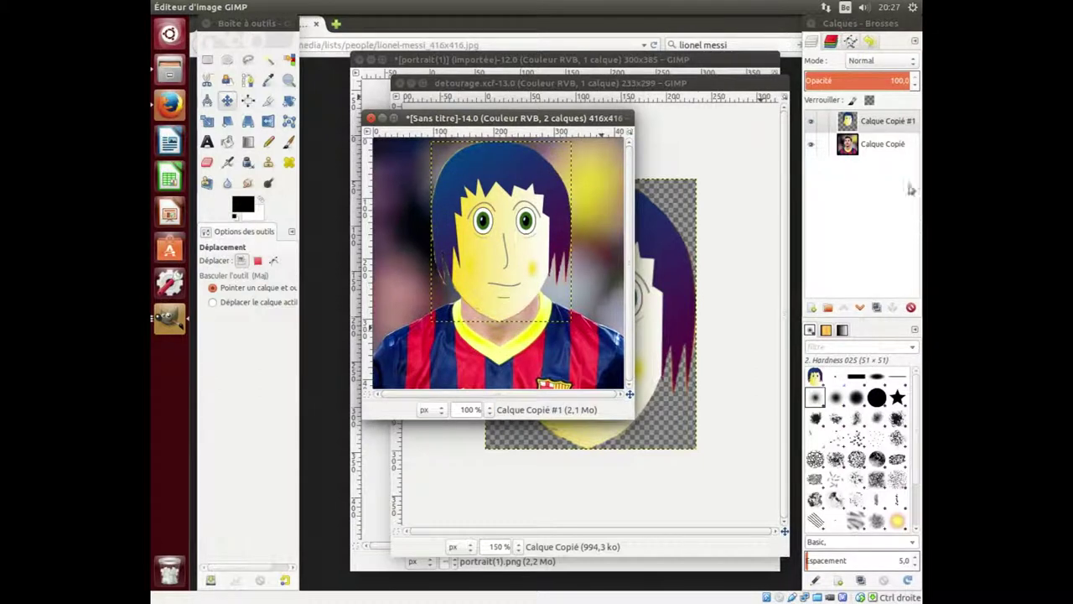
pyautogui.click(887, 144)
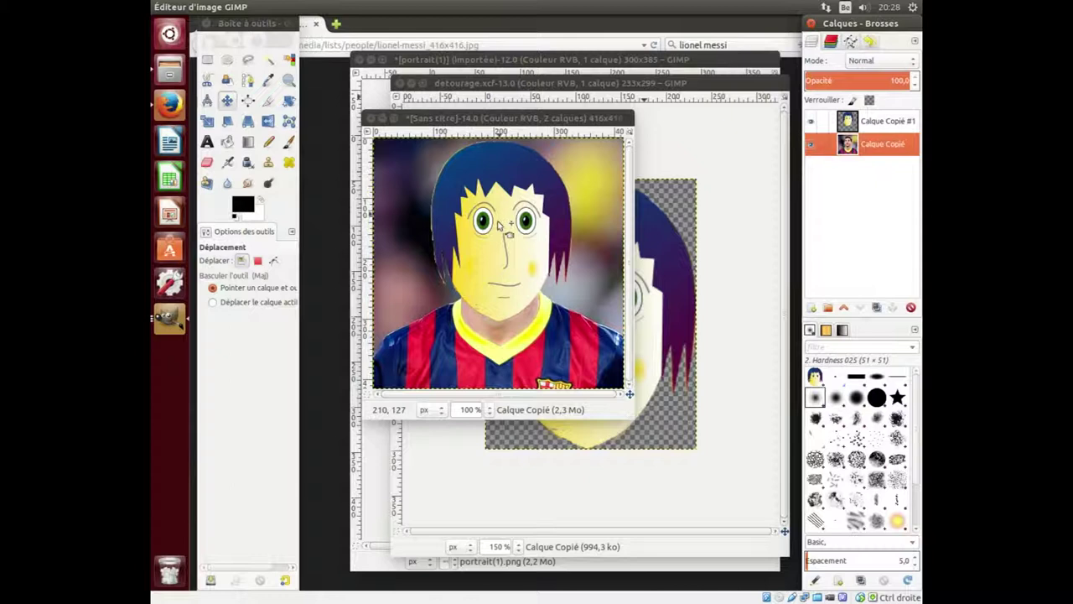
pyautogui.moveTo(503, 221); pyautogui.dragTo(503, 221)
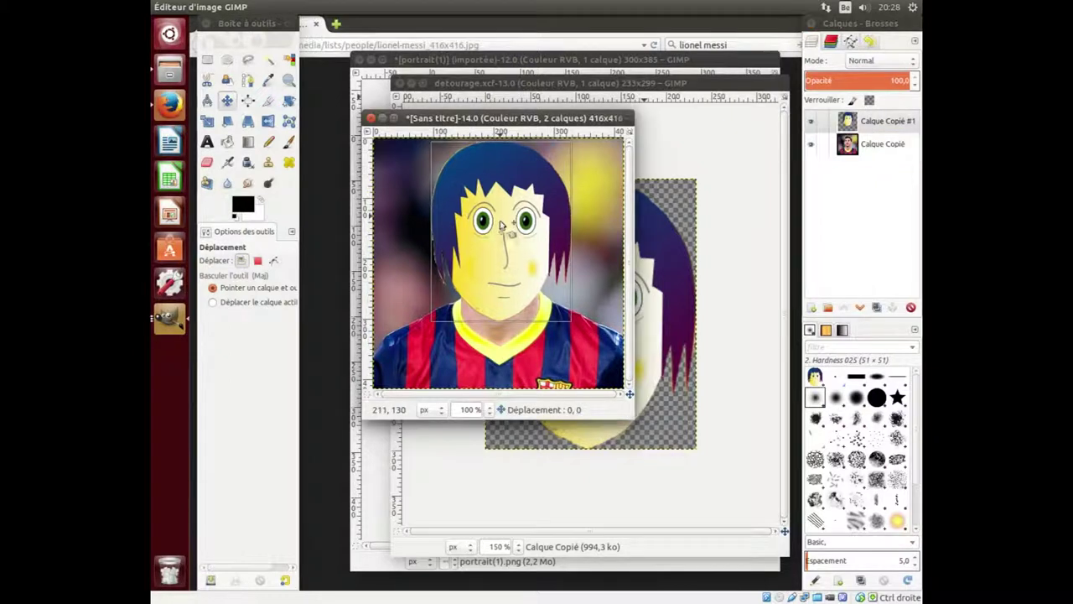